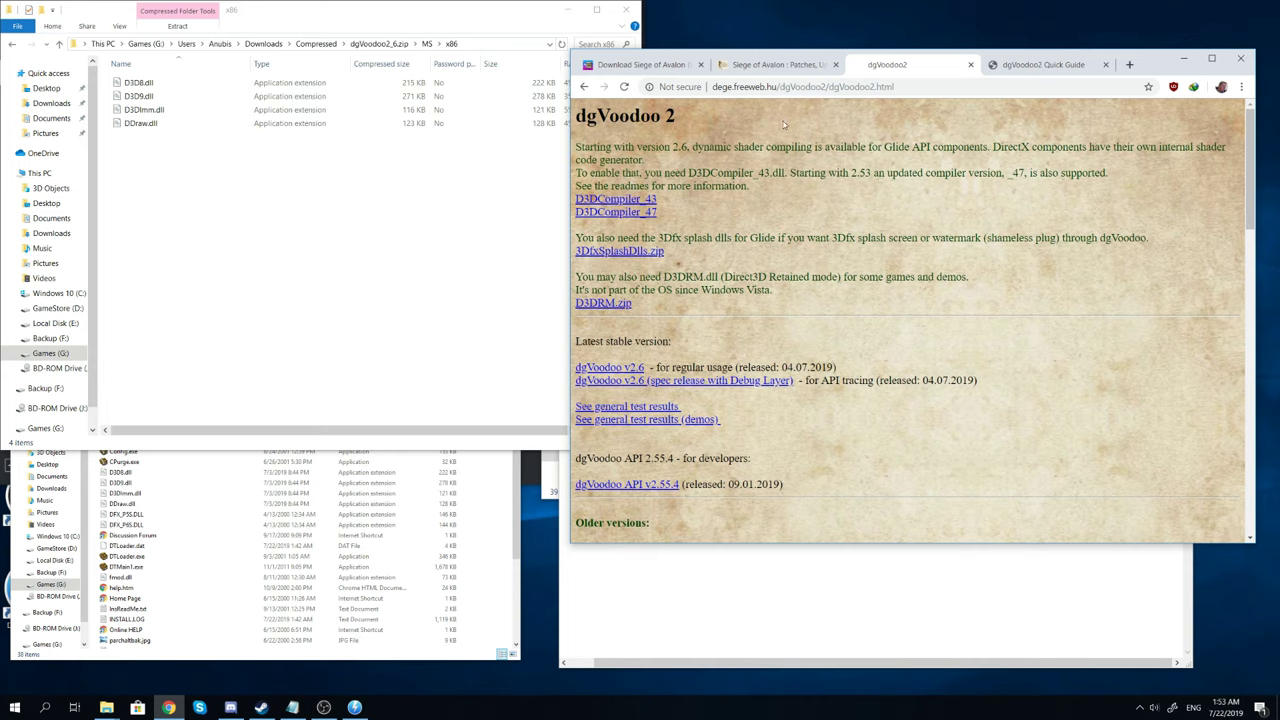
# - Show the Windows ISO version download section on the Siege of Avalon page of My Abandonware
pyautogui.click(638, 67)
pyautogui.scroll(2, 1006, 294)
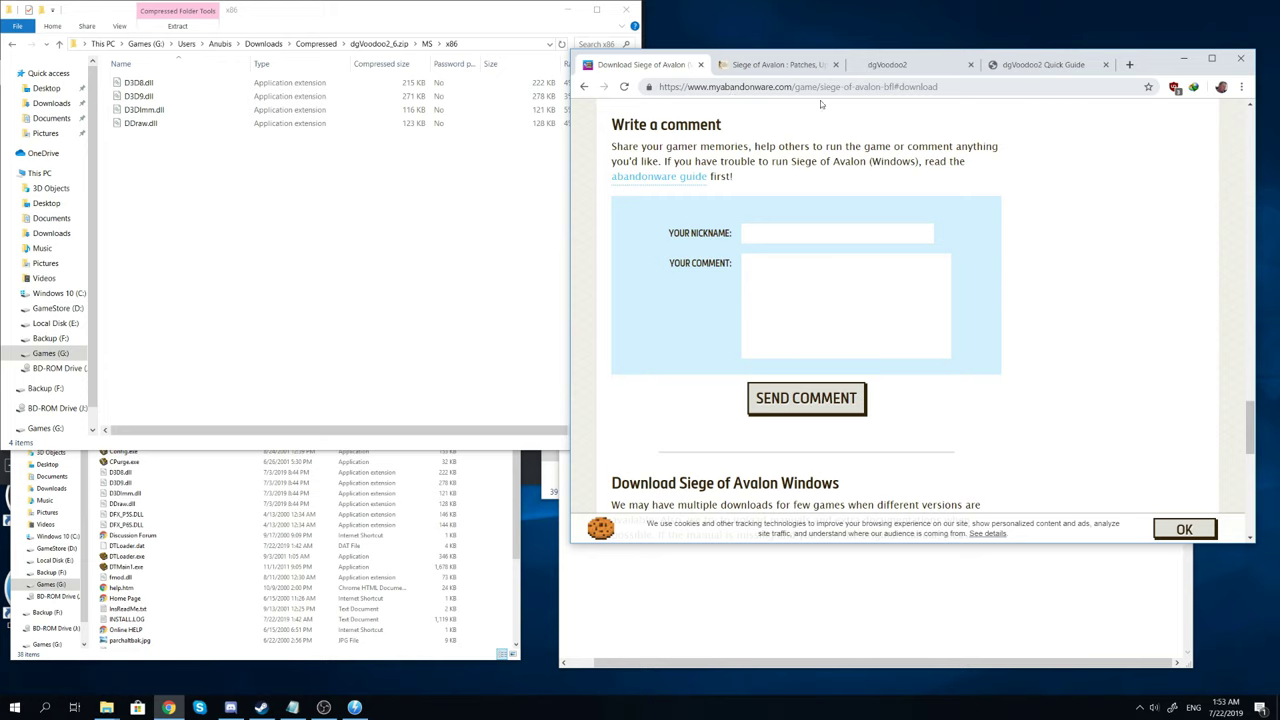
pyautogui.scroll(-5, 1040, 317)
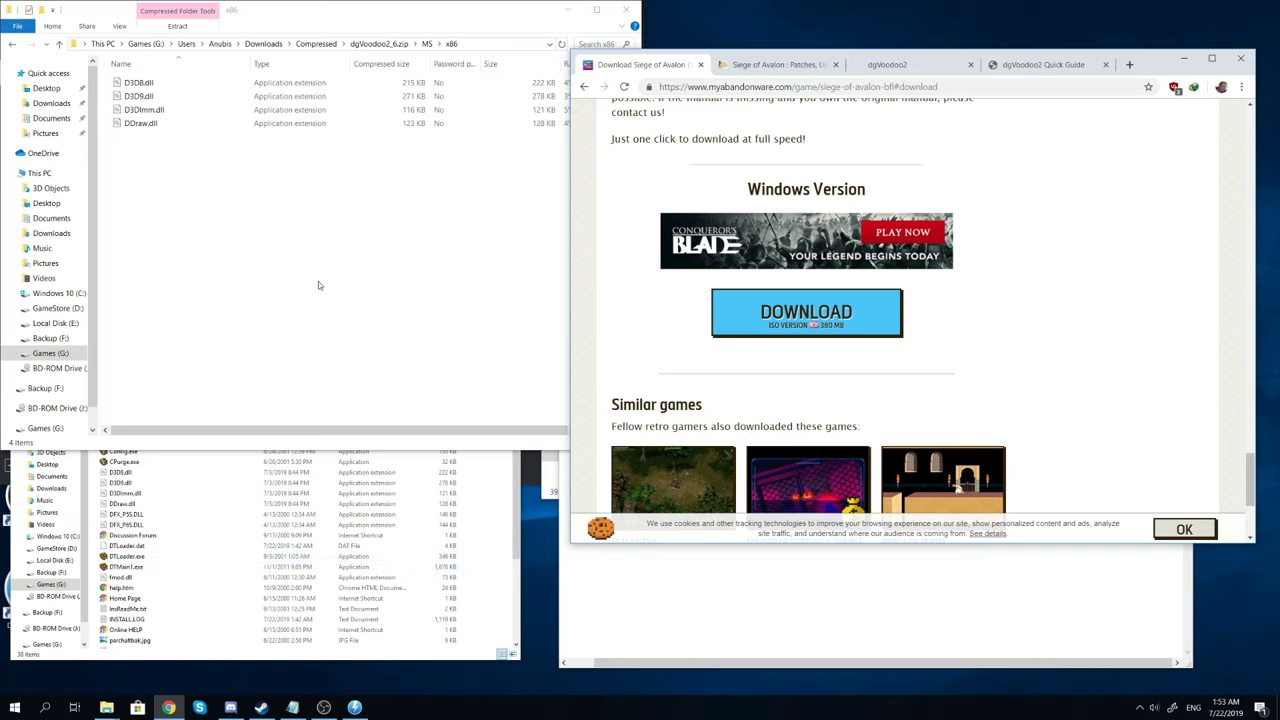
# - Open the mounted Siege of Avalon disc in the BD-ROM drive to view its installer files
pyautogui.click(415, 250)
pyautogui.click(250, 483)
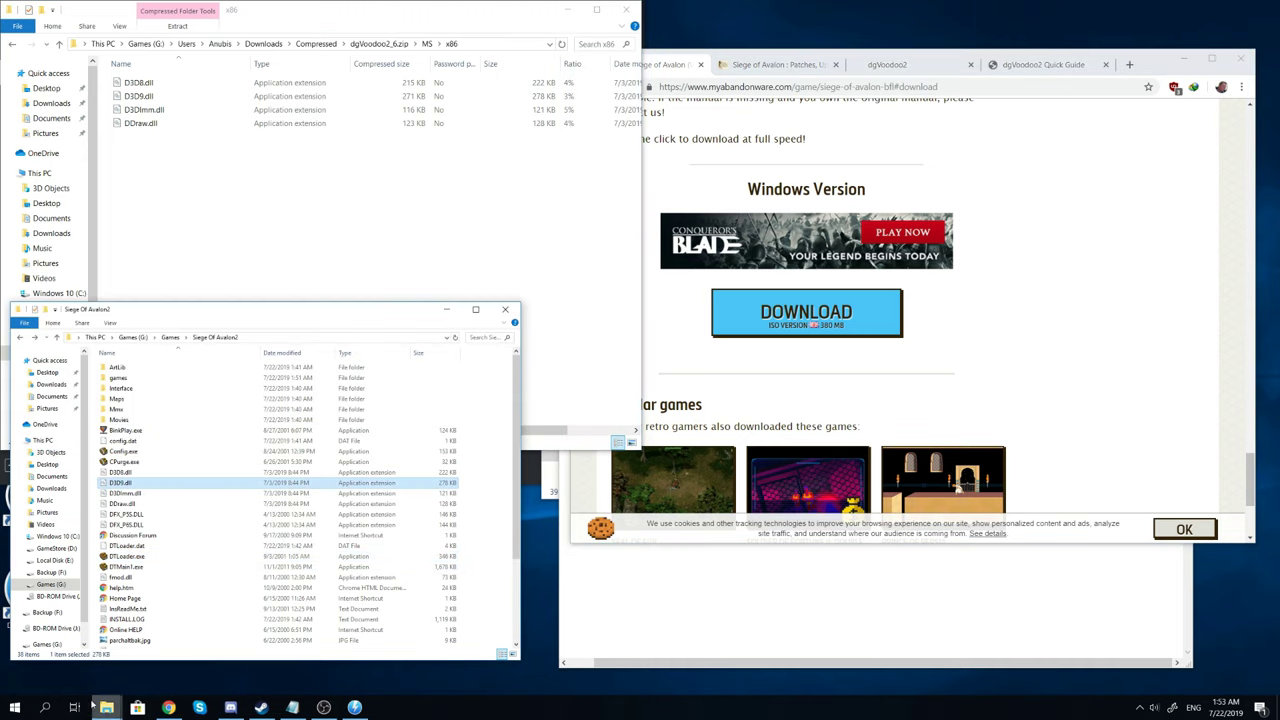
pyautogui.click(104, 707)
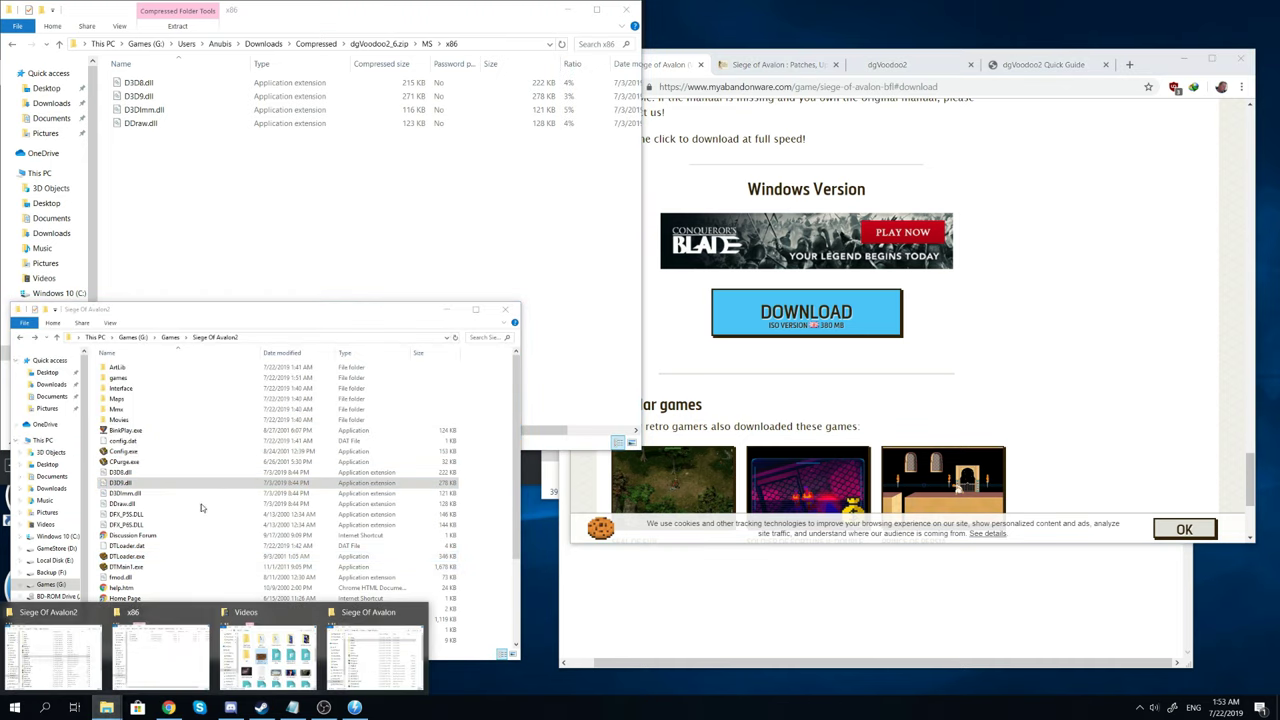
pyautogui.click(82, 640)
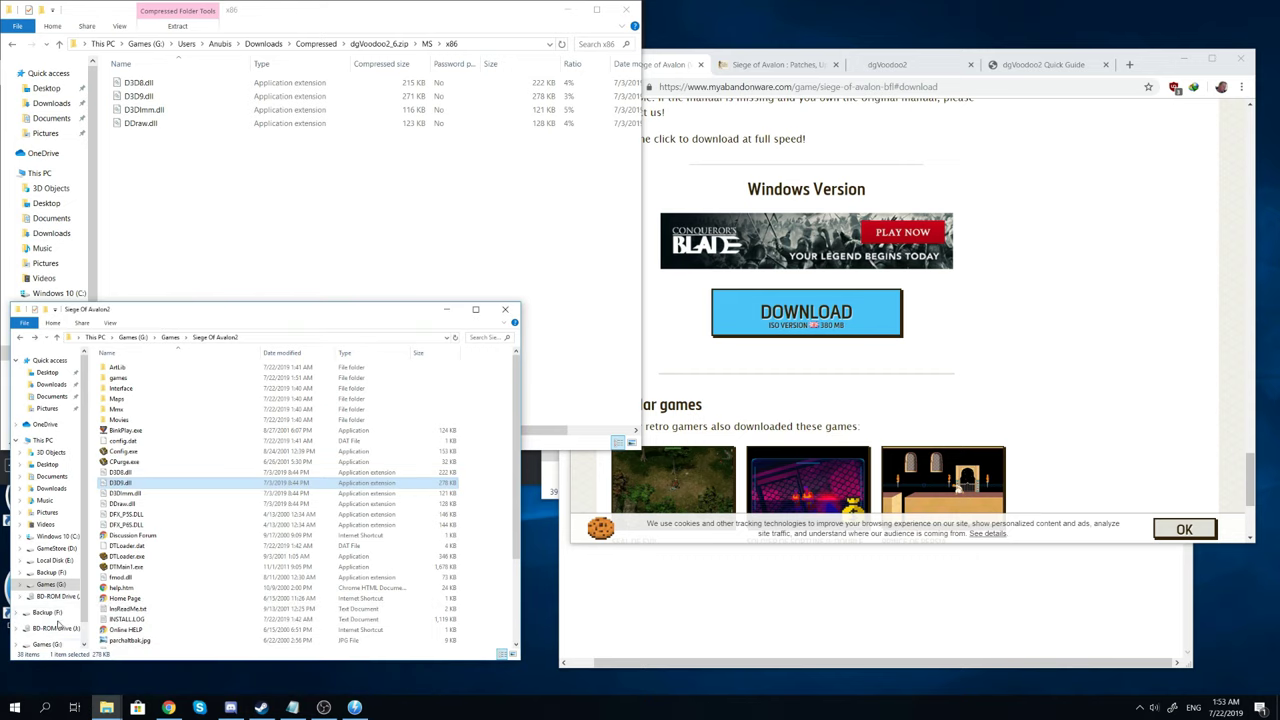
pyautogui.click(56, 628)
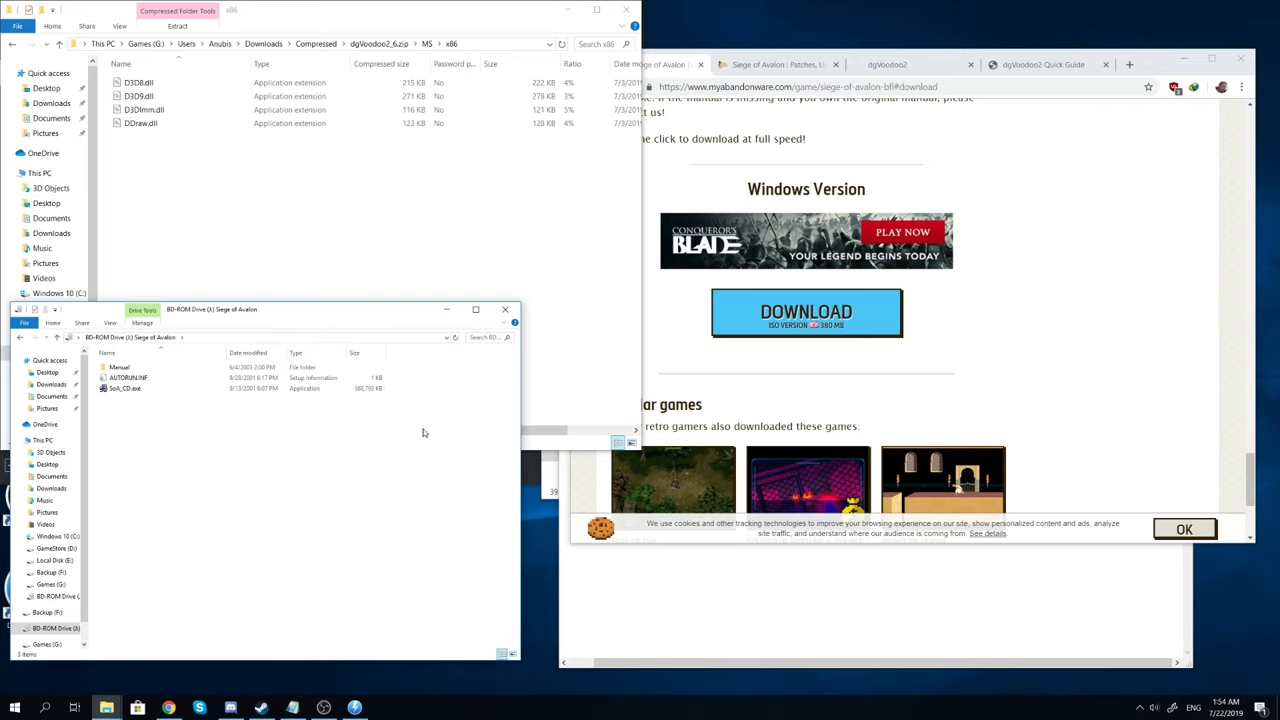
# - Show the Unofficial Patches section with the English patch 1.4 download on the Patches Scrolls page
pyautogui.click(1028, 349)
pyautogui.click(790, 70)
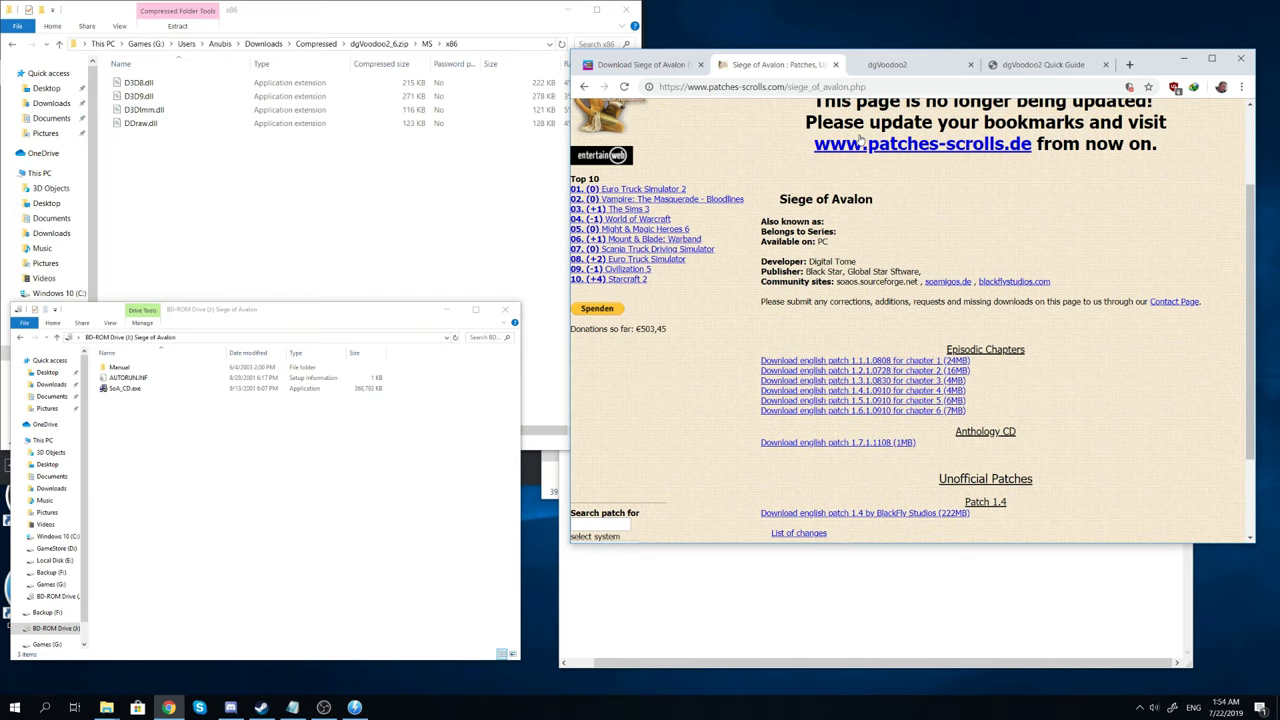
pyautogui.scroll(-2, 915, 262)
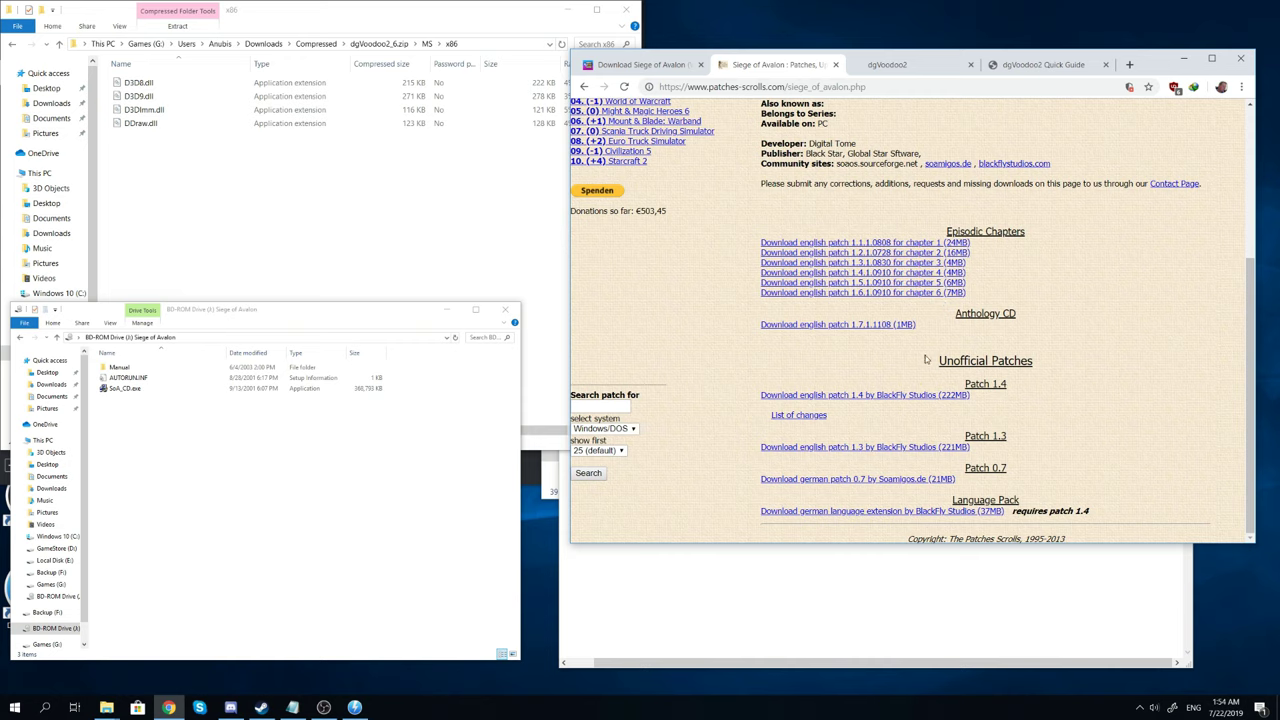
pyautogui.moveTo(927, 360); pyautogui.dragTo(1047, 360)
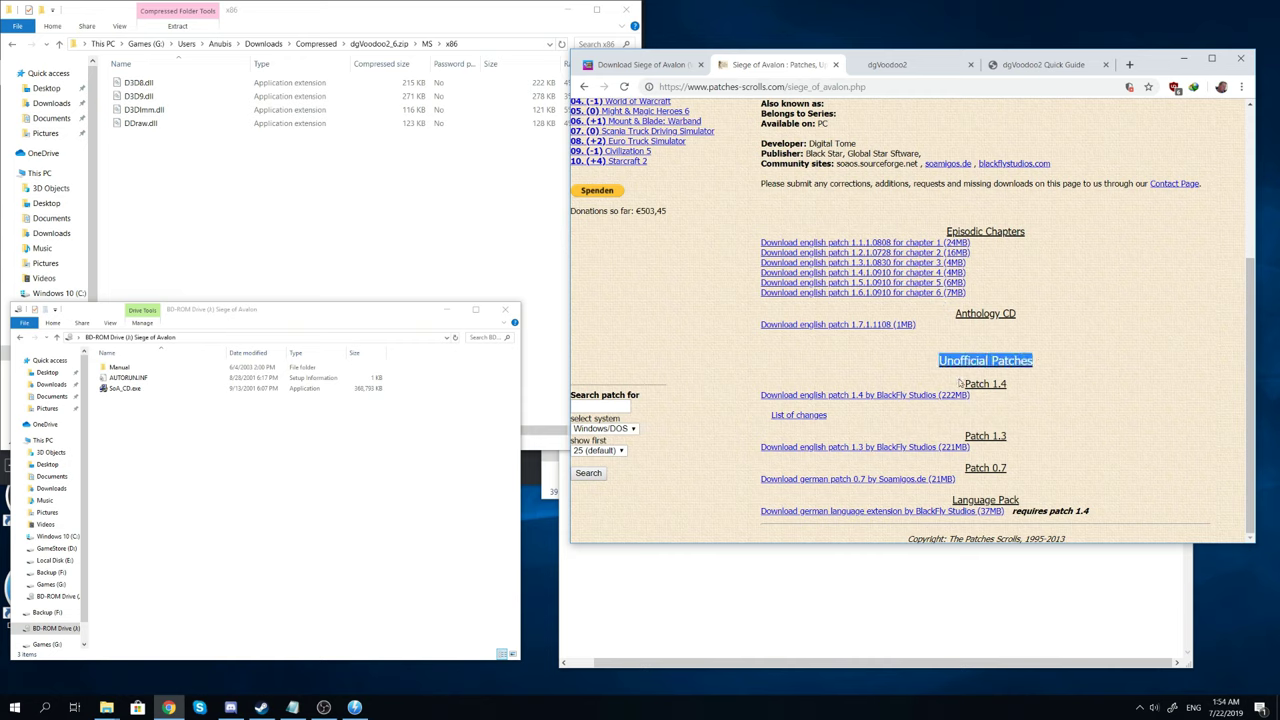
pyautogui.click(998, 376)
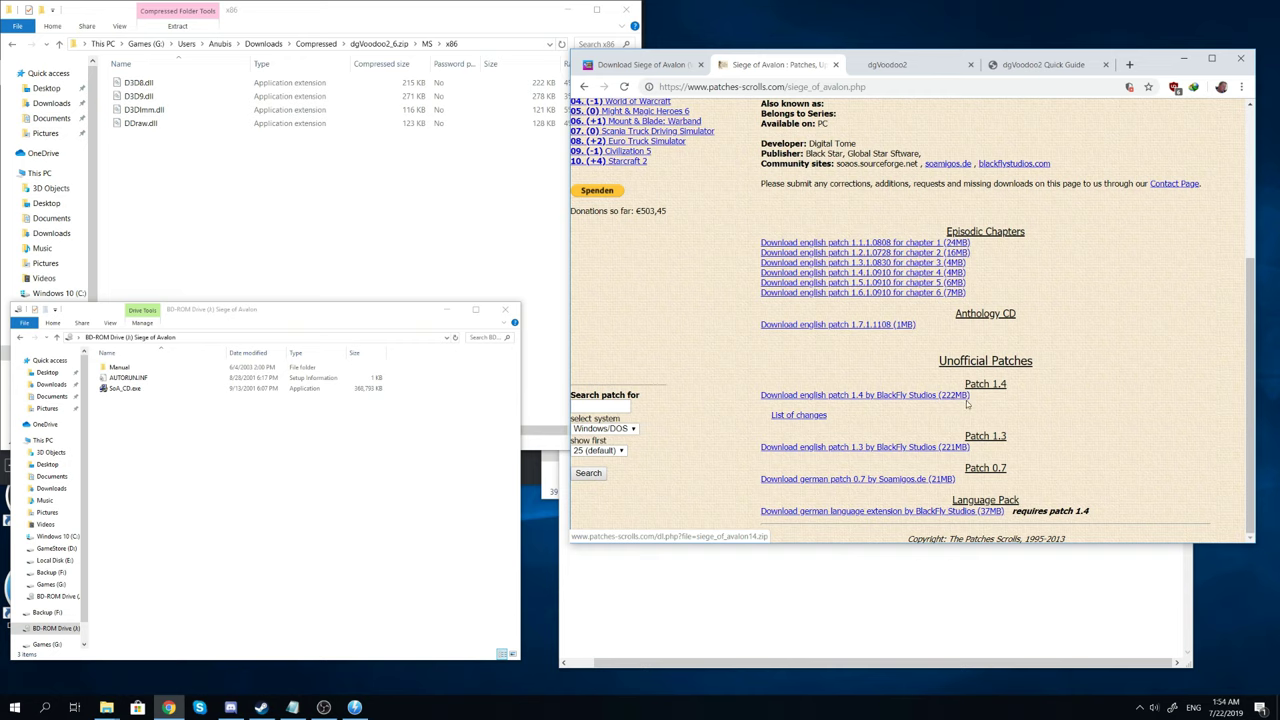
# - Return the disc's file window to the Siege Of Avalon2 installation folder and bring it to the front
pyautogui.click(298, 465)
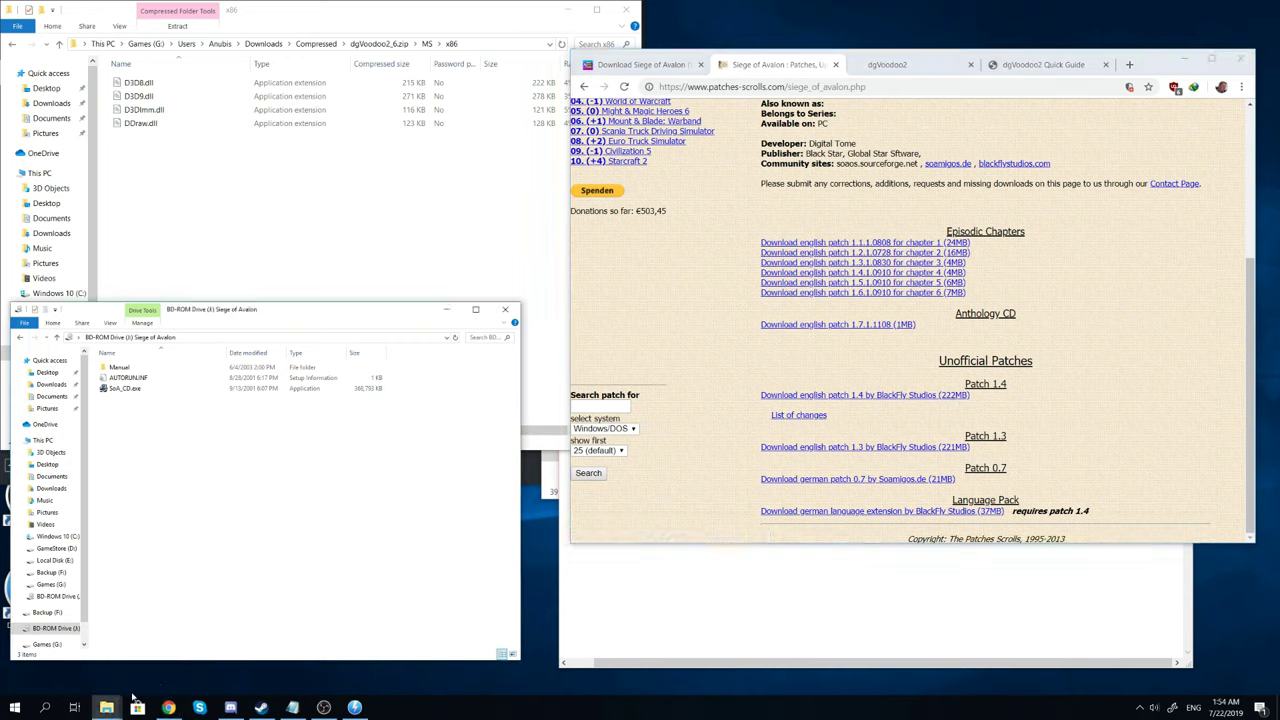
pyautogui.click(106, 707)
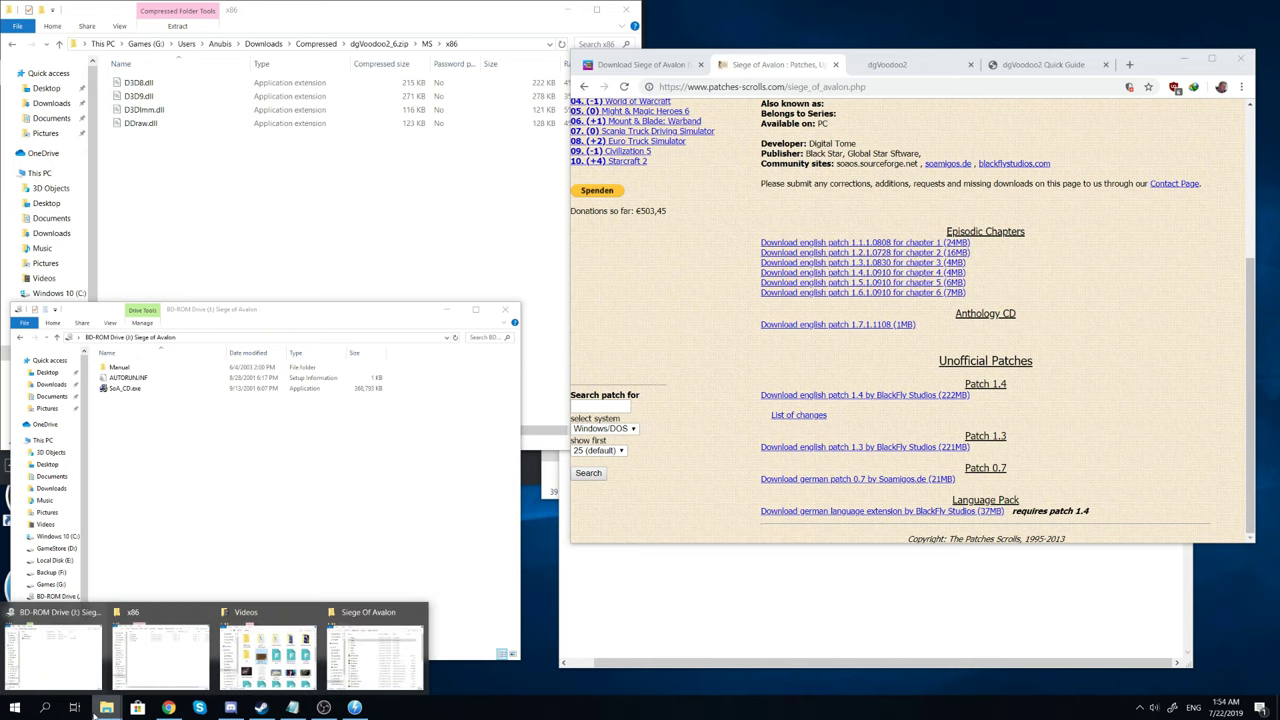
pyautogui.click(375, 650)
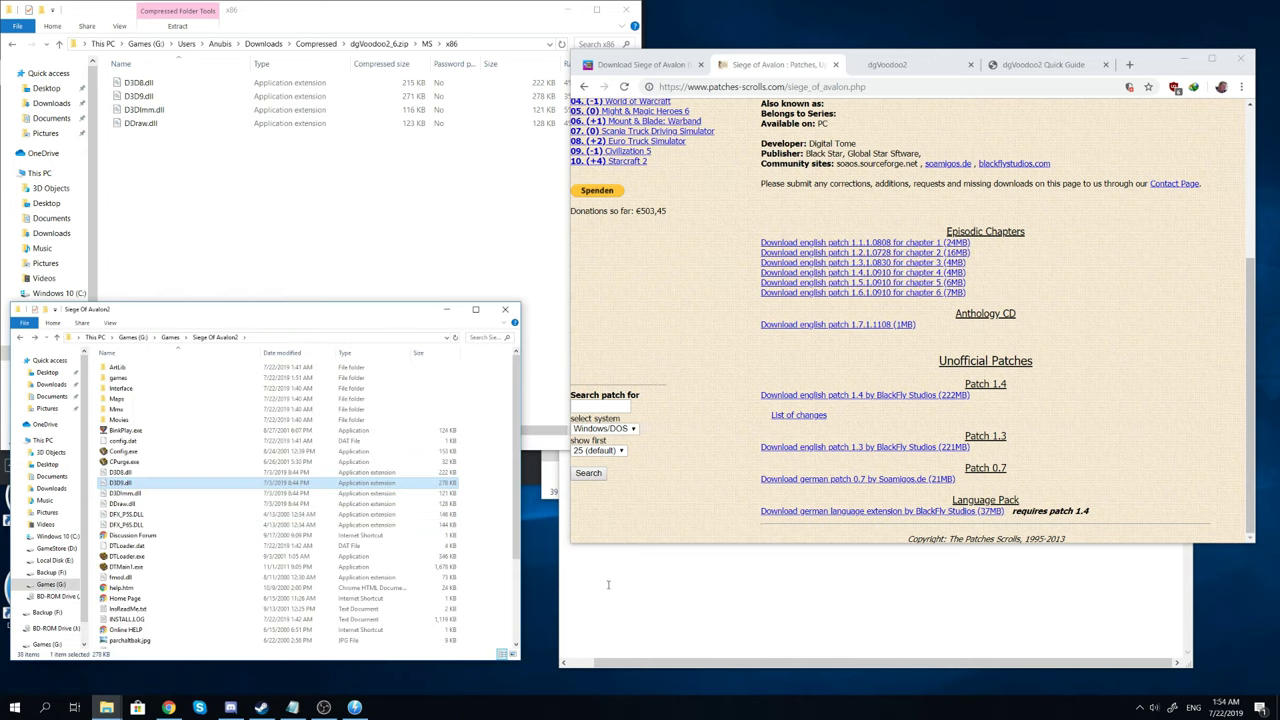
pyautogui.click(616, 586)
pyautogui.click(106, 707)
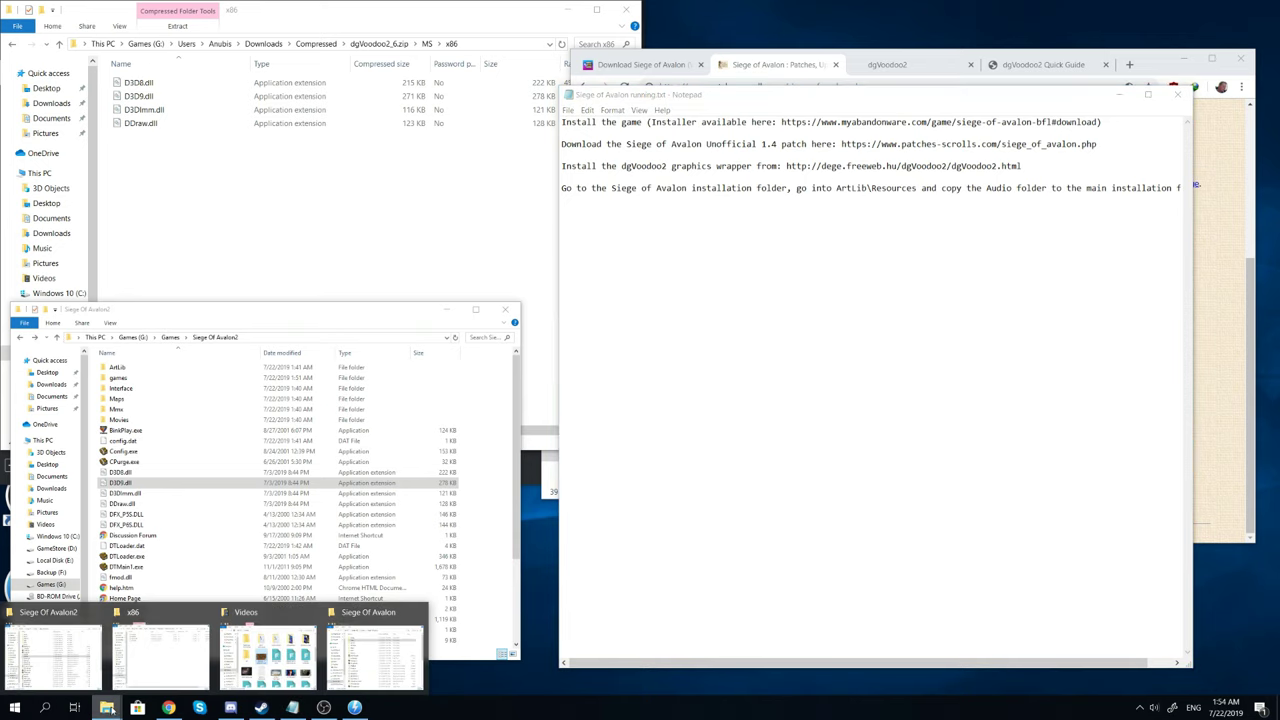
pyautogui.click(55, 655)
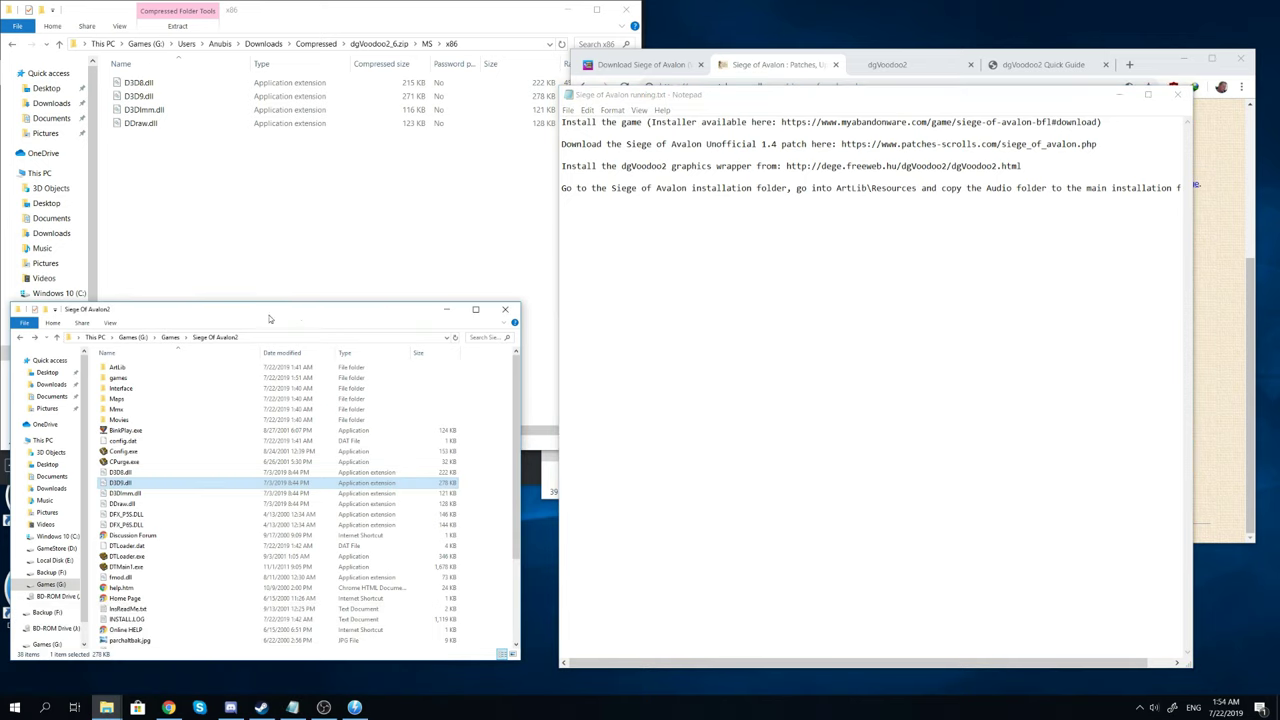
# - Open the SoA14.zip patch archive from the Siege of Avalon folder inside Game Images on the GameStore (D:) drive
pyautogui.click(106, 707)
pyautogui.click(160, 655)
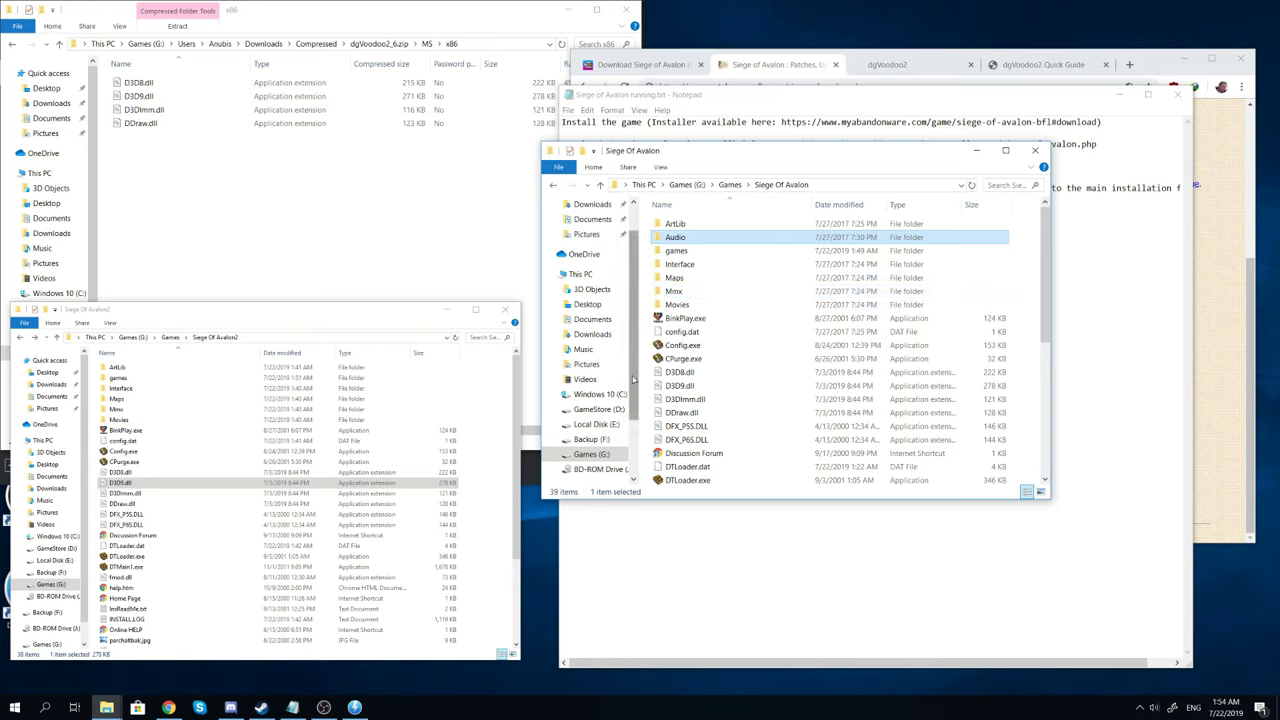
pyautogui.click(599, 409)
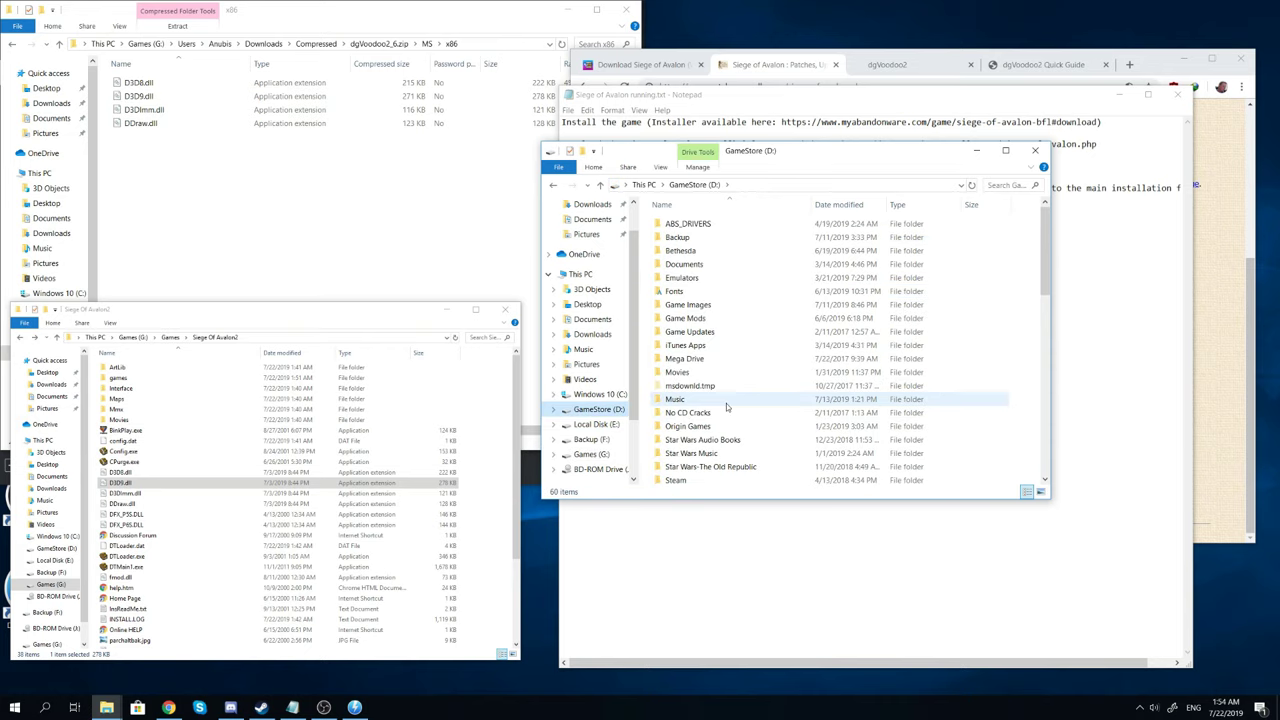
pyautogui.doubleClick(690, 304)
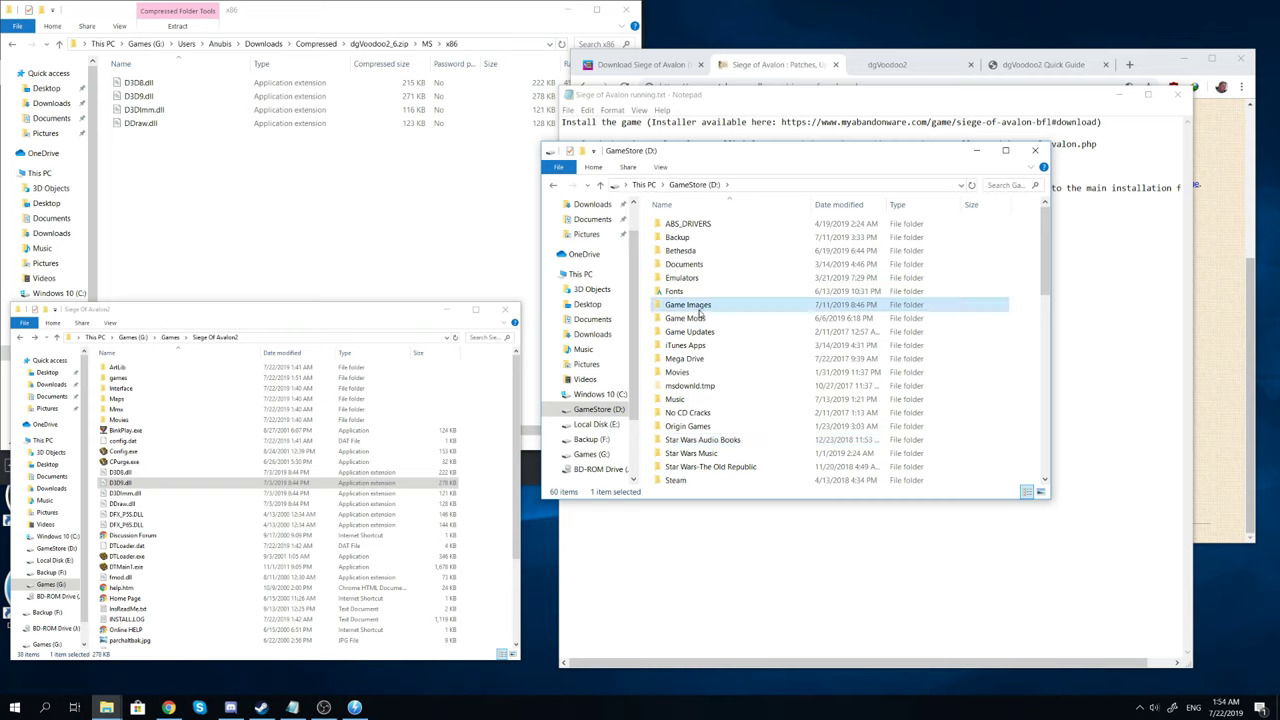
pyautogui.scroll(15, 680, 232)
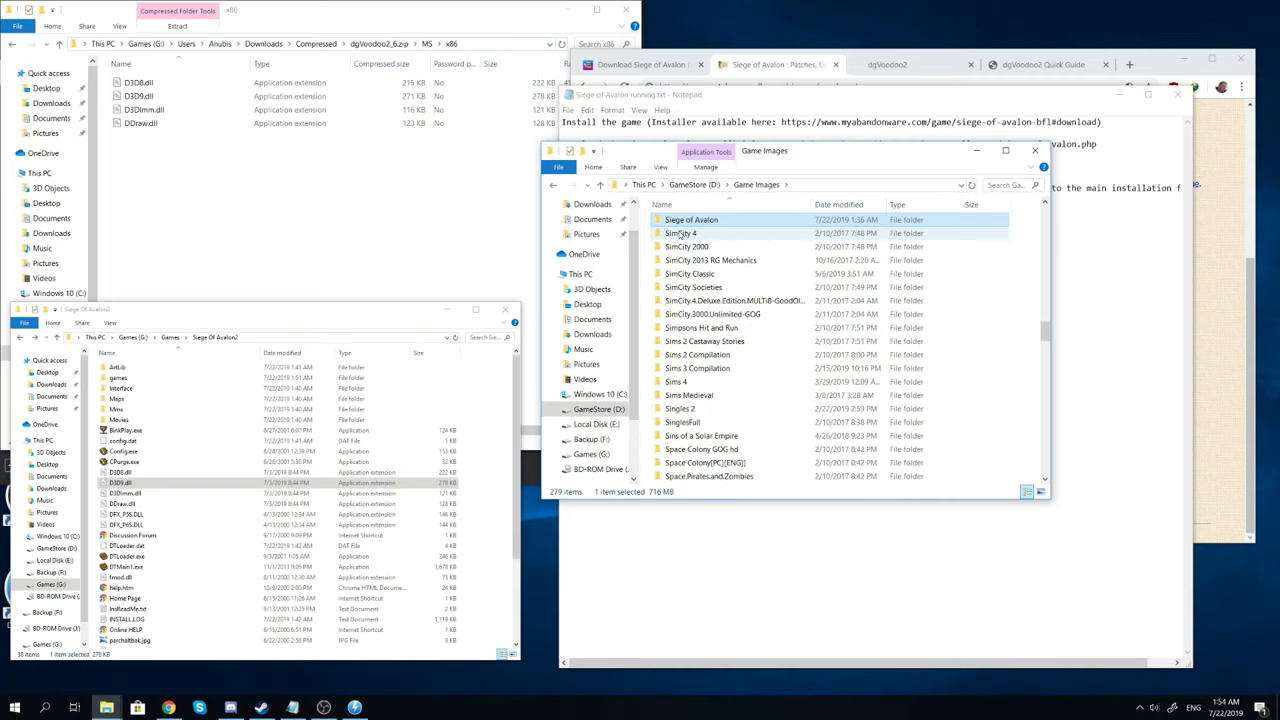
pyautogui.doubleClick(680, 222)
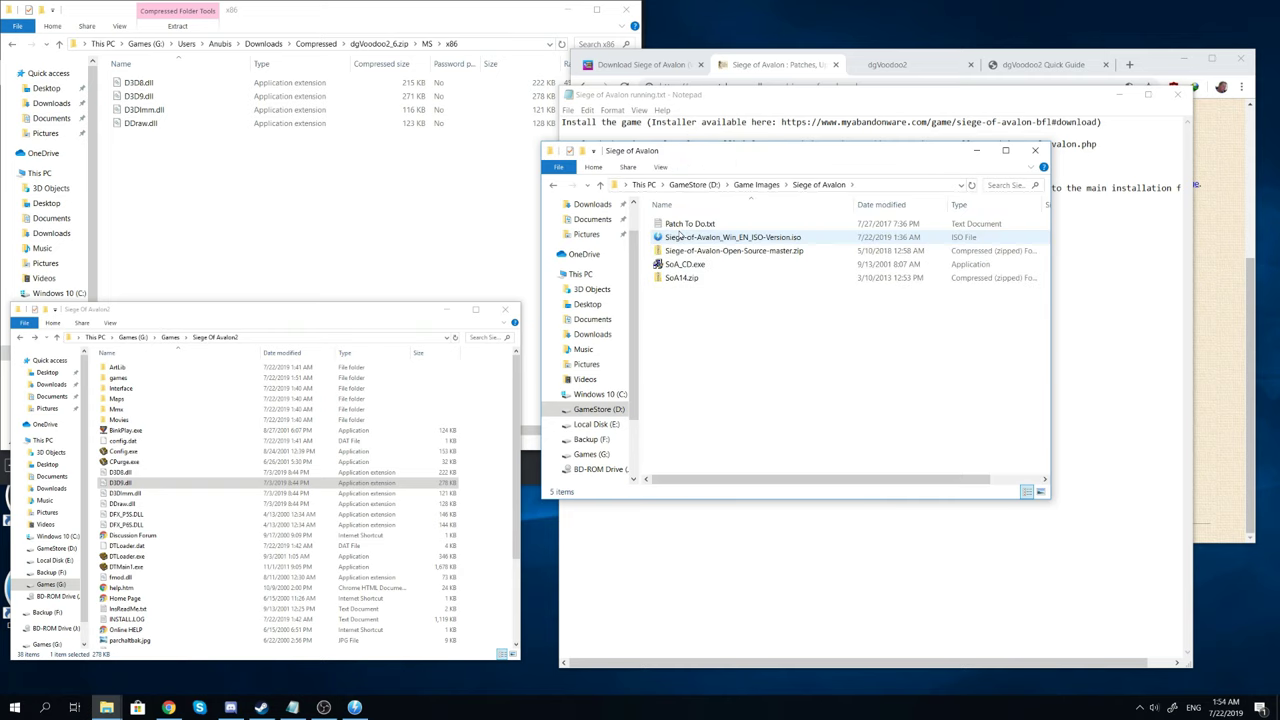
pyautogui.doubleClick(680, 278)
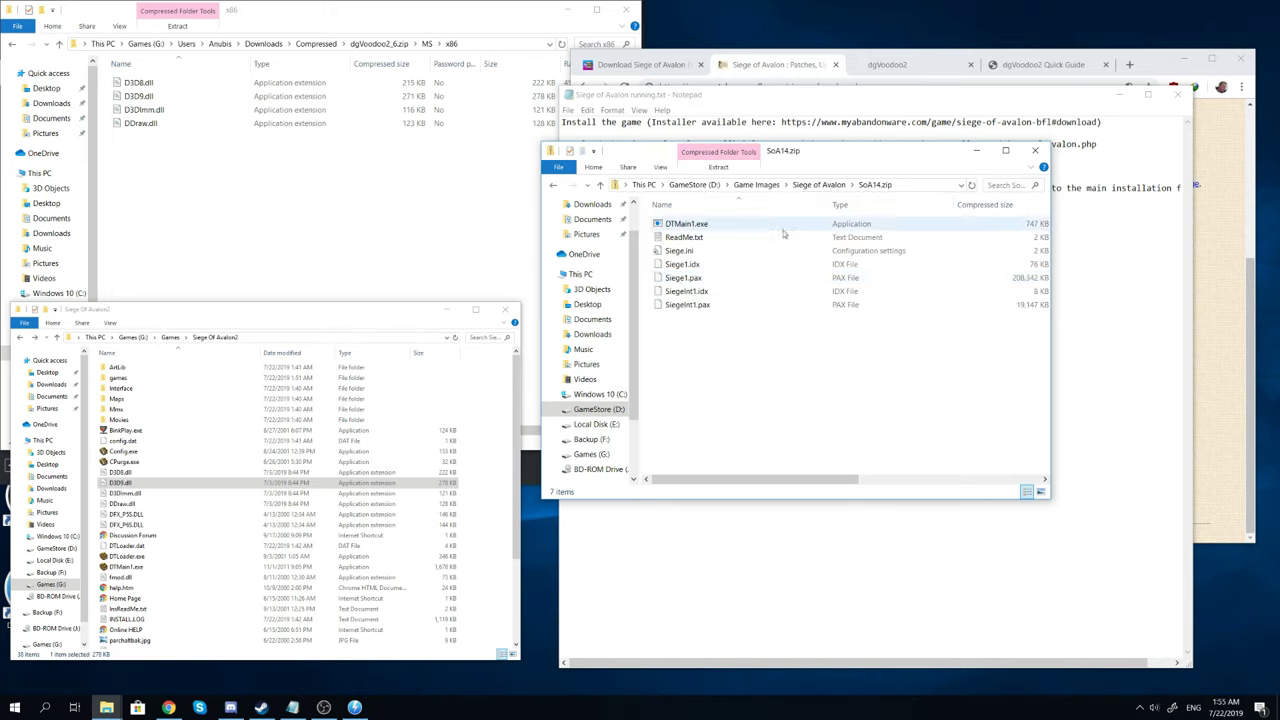
# - Copy all files in SoA14.zip to the clipboard and show the Siege Of Avalon2 folder as their destination
pyautogui.moveTo(826, 427); pyautogui.dragTo(680, 222)
pyautogui.rightClick(686, 228)
pyautogui.click(613, 270)
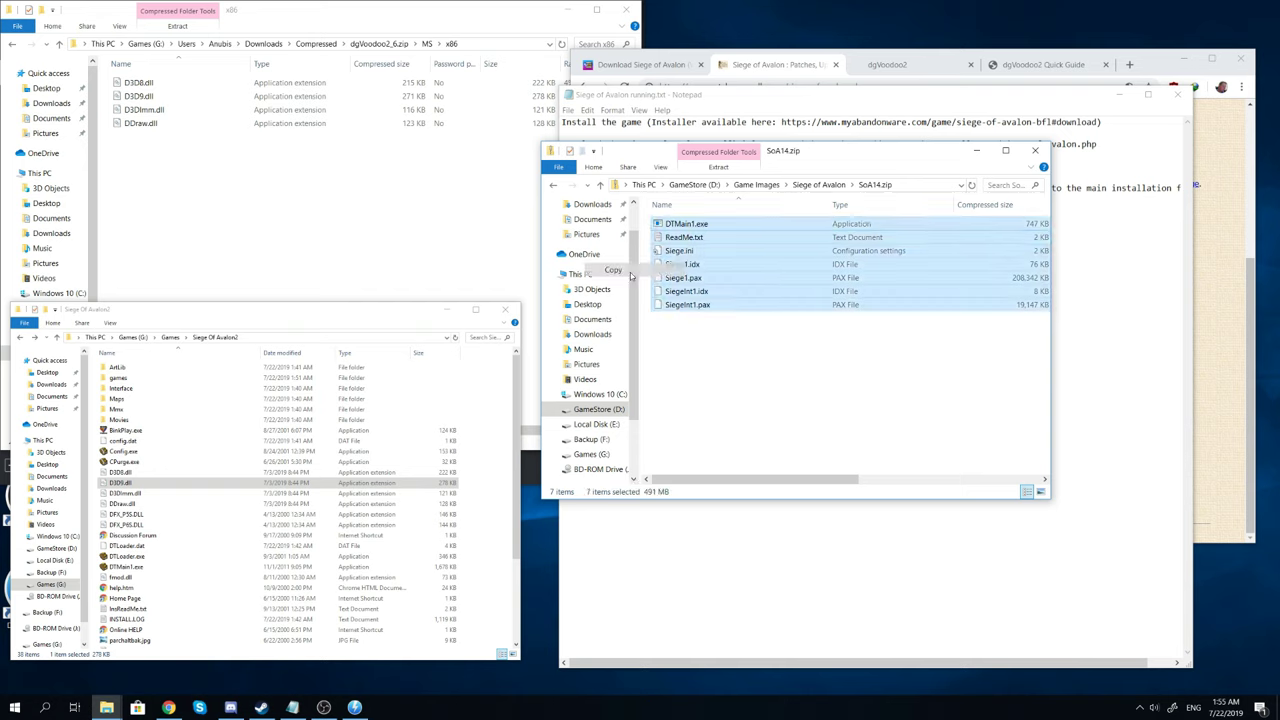
pyautogui.click(320, 308)
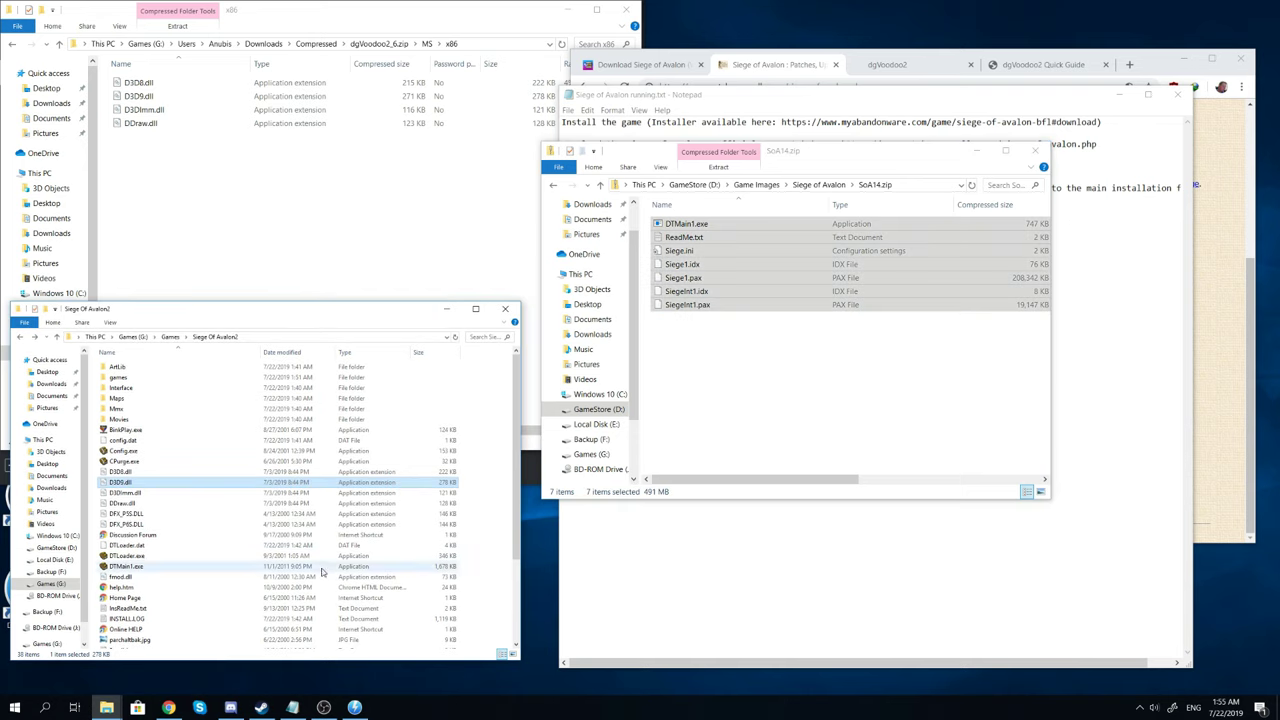
pyautogui.click(477, 507)
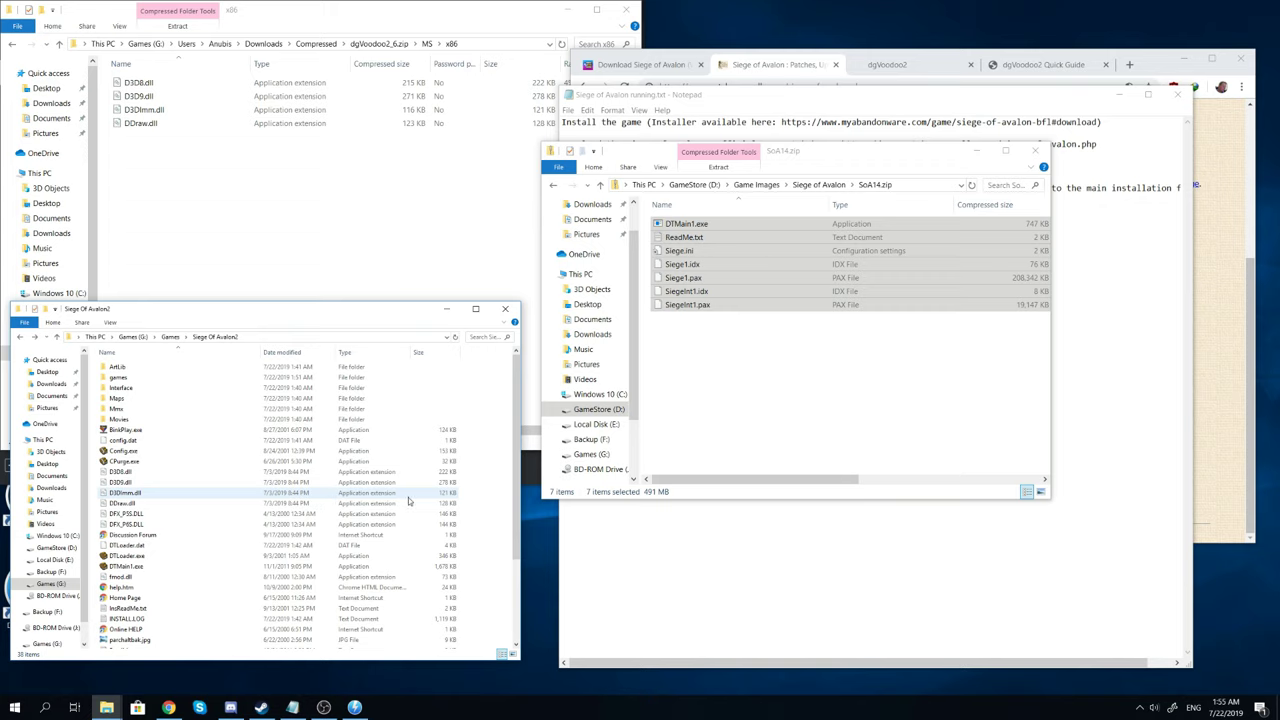
pyautogui.scroll(-1, 415, 499)
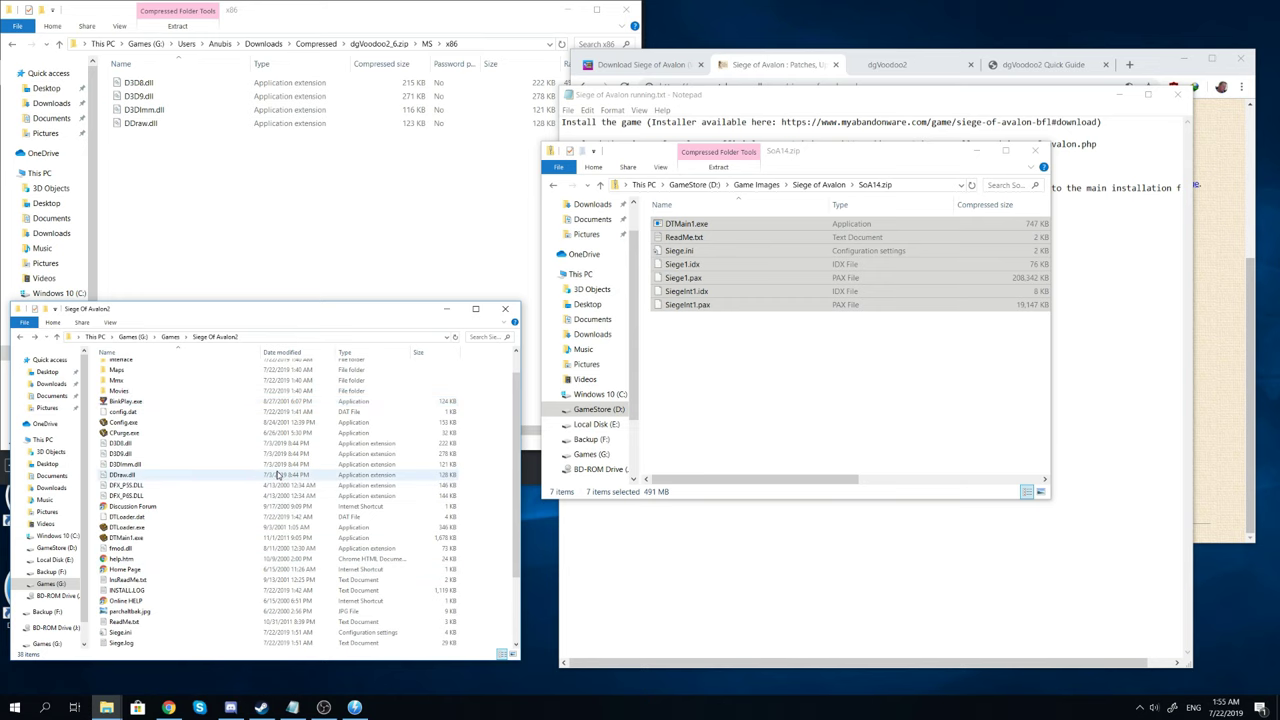
# - Show the dgVoodoo 2 download page and copy the four DLL files from MS\x86 in dgVoodoo2_6.zip
pyautogui.click(890, 64)
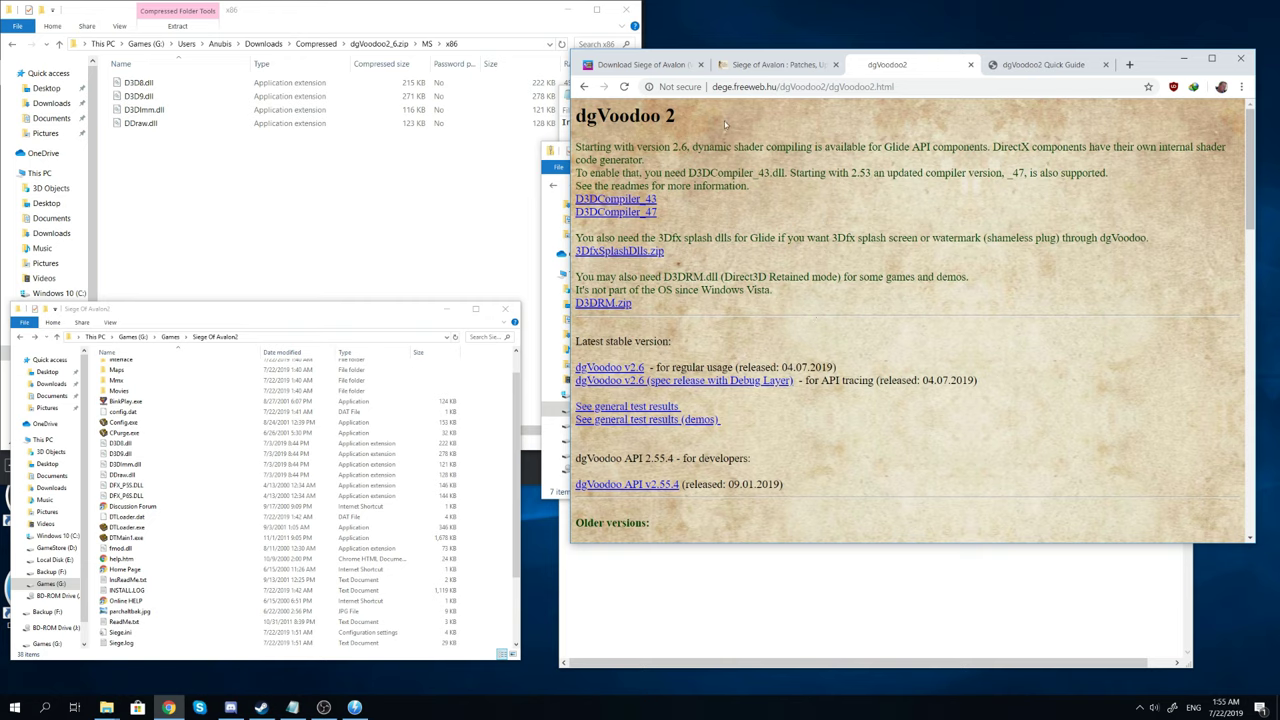
pyautogui.click(428, 214)
pyautogui.click(380, 44)
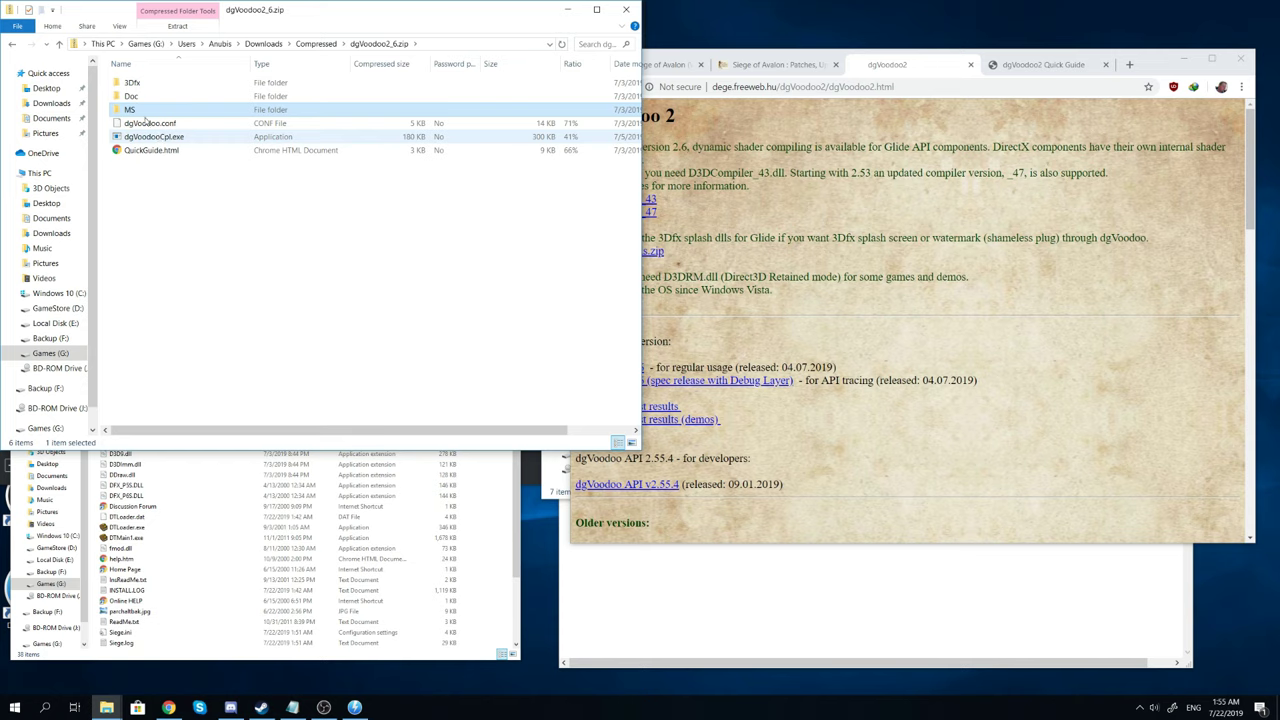
pyautogui.doubleClick(133, 112)
pyautogui.click(133, 97)
pyautogui.doubleClick(133, 97)
pyautogui.moveTo(205, 160); pyautogui.dragTo(138, 84)
pyautogui.rightClick(156, 113)
pyautogui.click(140, 137)
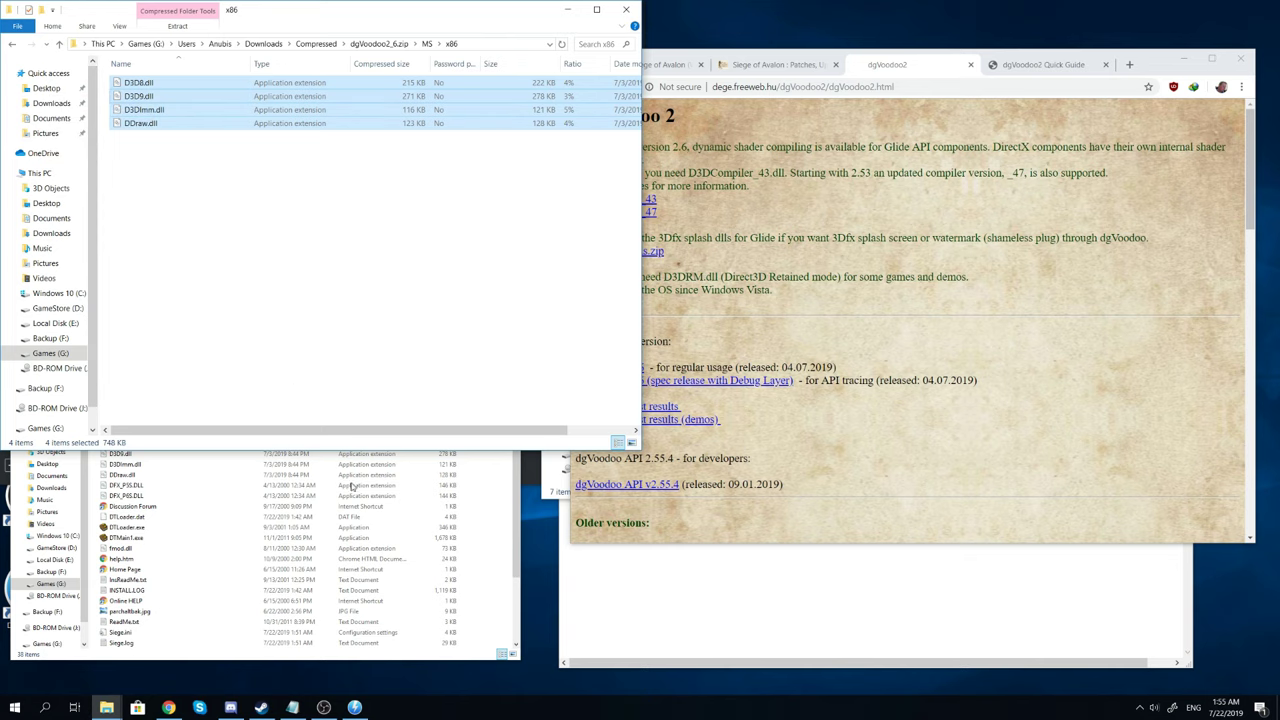
# - Paste the copied dgVoodoo DLL files into the Siege Of Avalon2 installation folder
pyautogui.click(424, 552)
pyautogui.rightClick(483, 509)
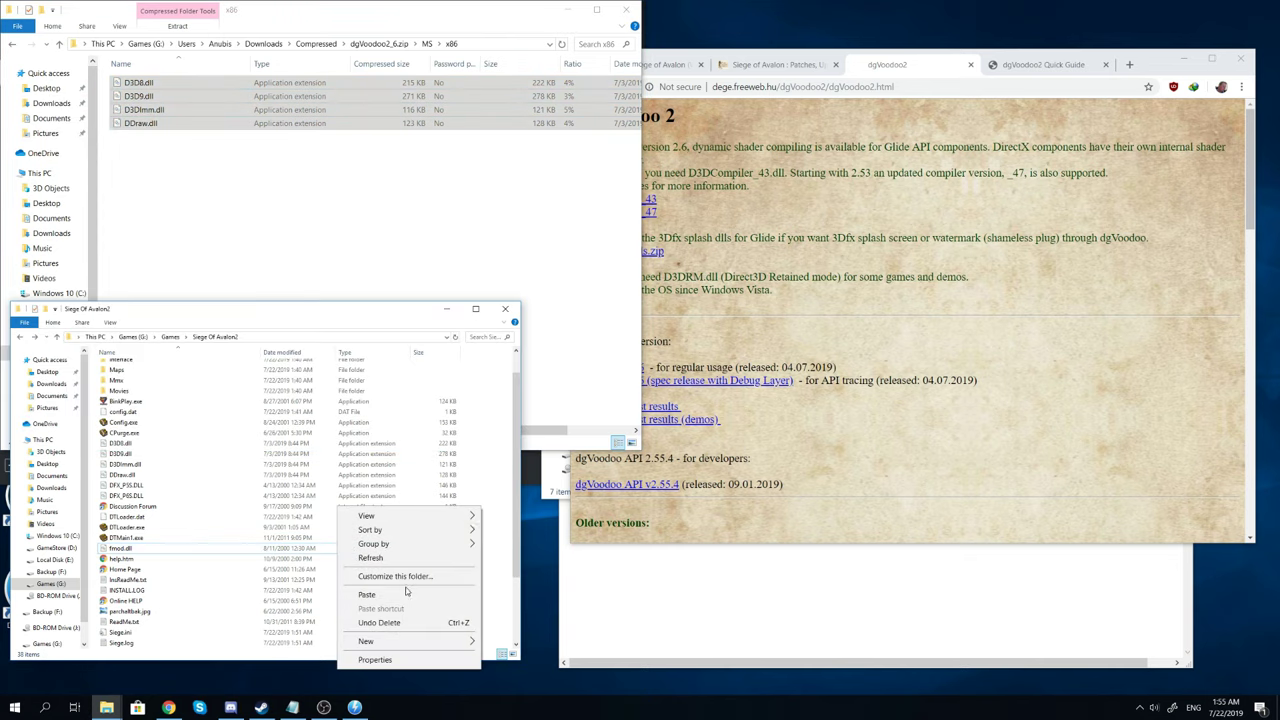
pyautogui.click(403, 594)
pyautogui.click(586, 289)
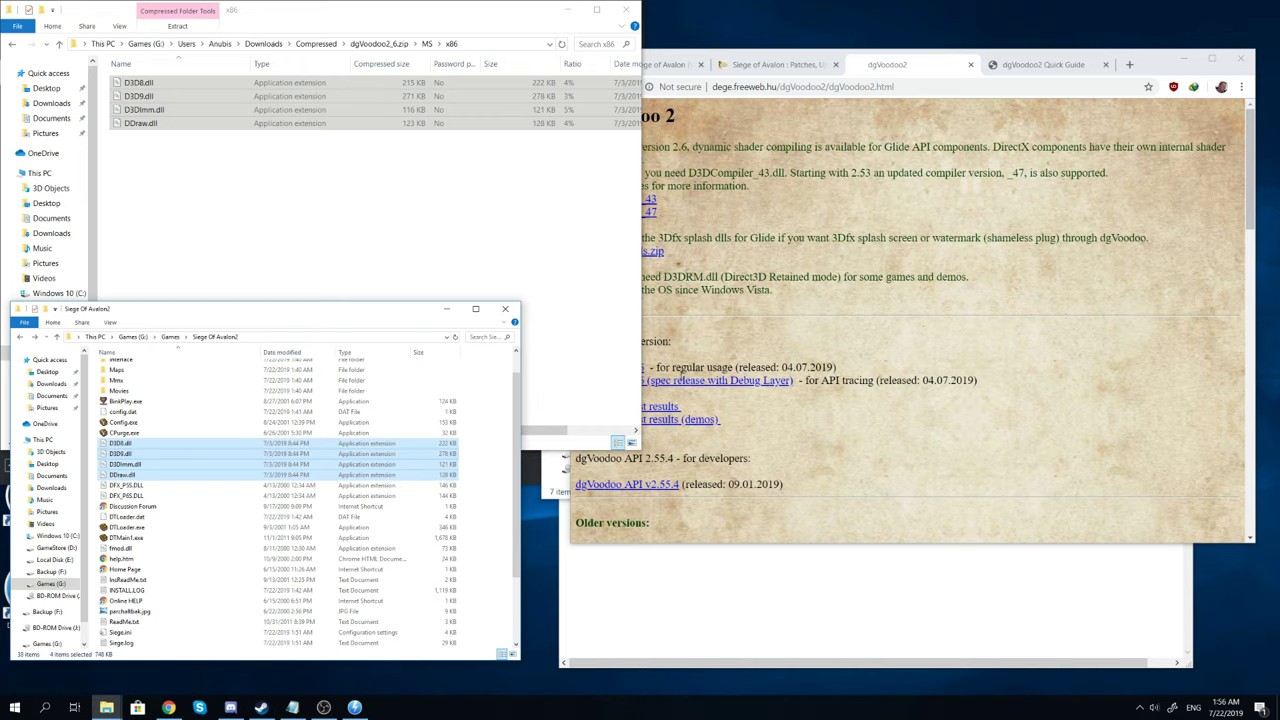
pyautogui.click(486, 448)
# - Copy the Audio folder from ArtLib\Resources into the main Siege Of Avalon2 installation folder
pyautogui.scroll(1, 262, 430)
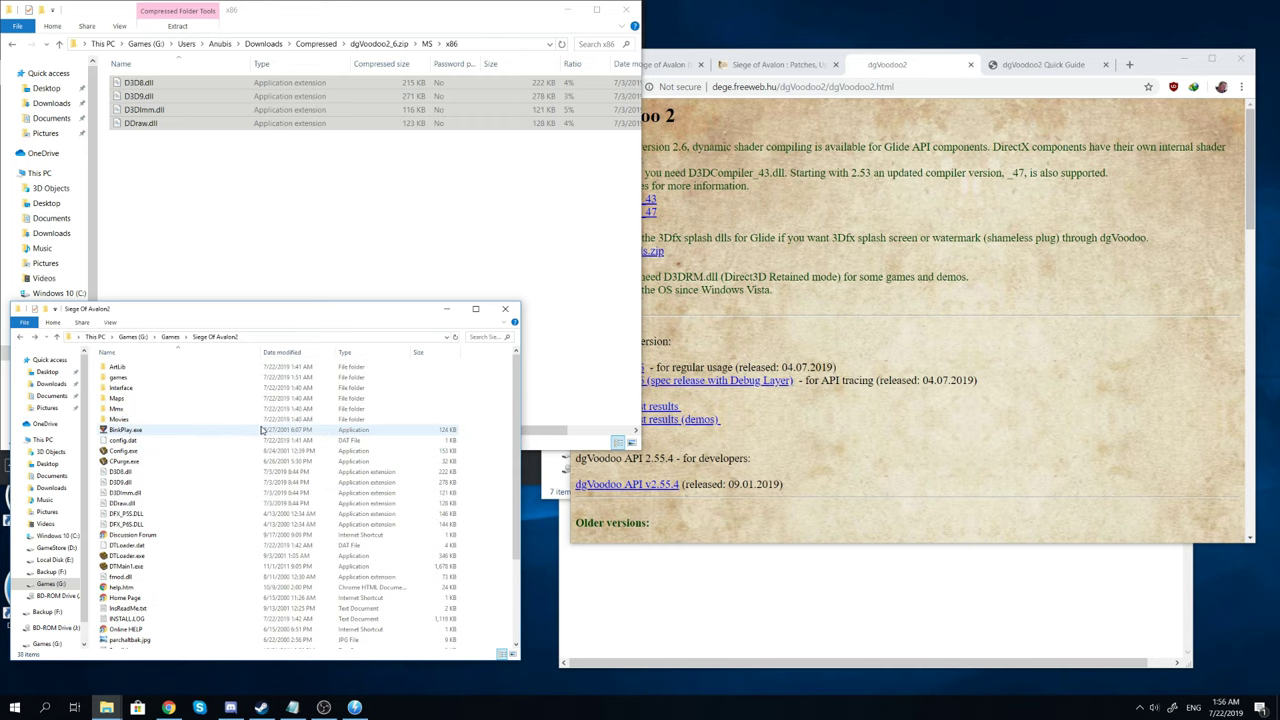
pyautogui.doubleClick(196, 369)
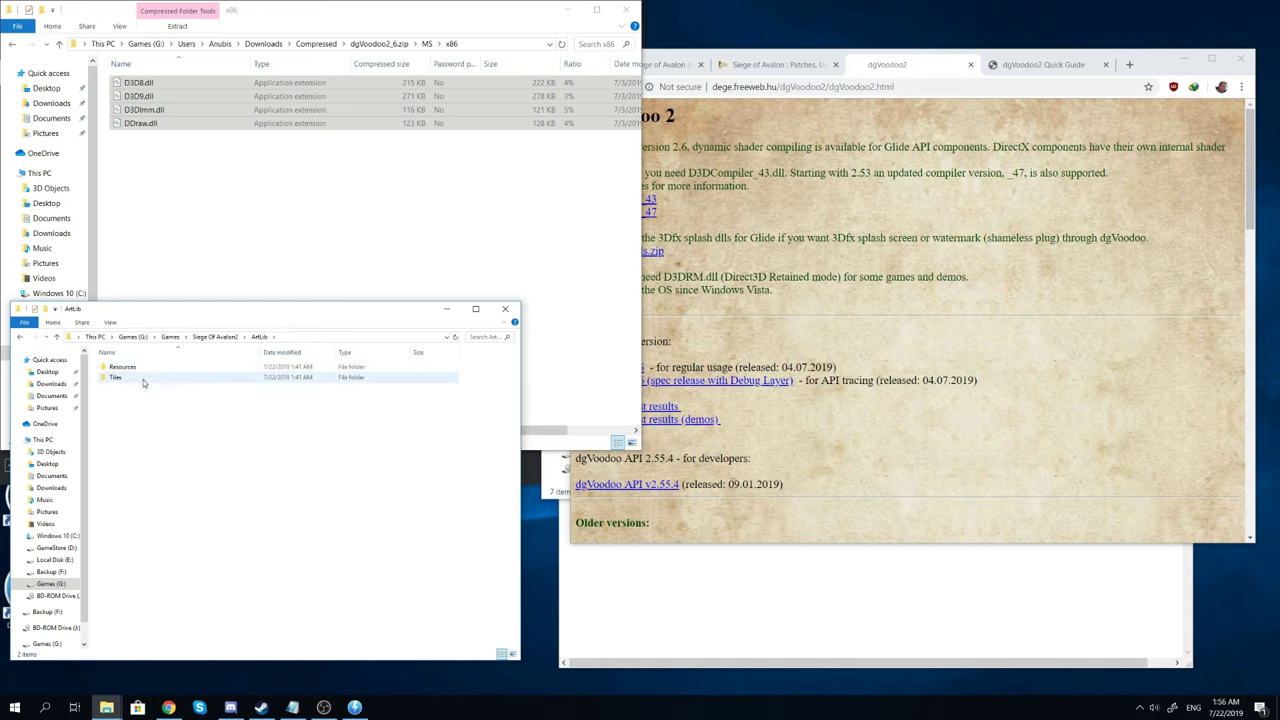
pyautogui.click(205, 338)
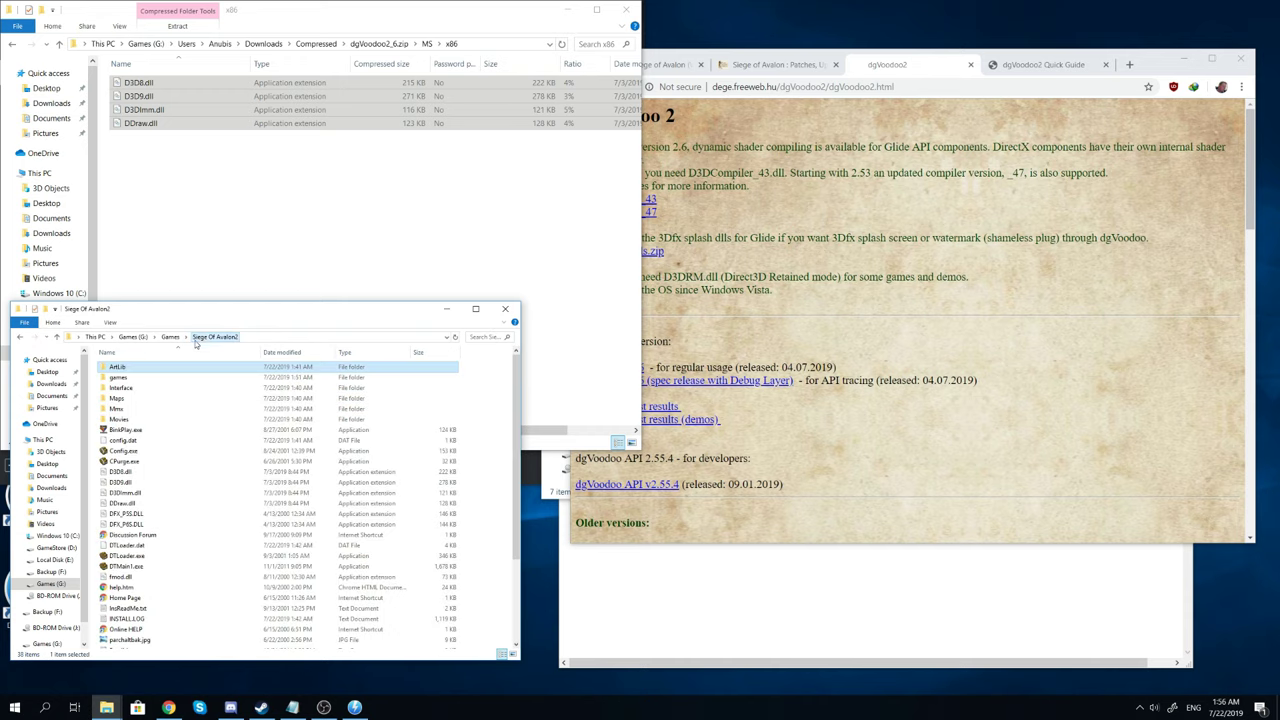
pyautogui.doubleClick(124, 369)
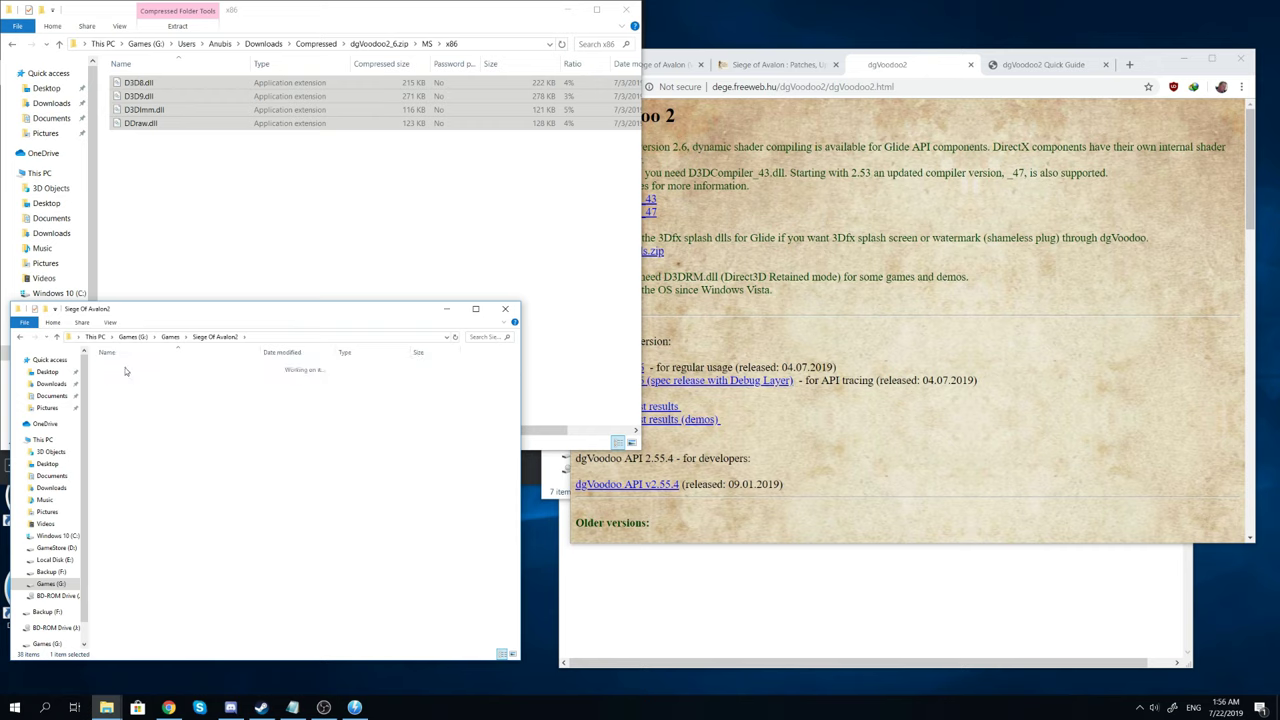
pyautogui.doubleClick(124, 369)
pyautogui.click(125, 371)
pyautogui.rightClick(108, 369)
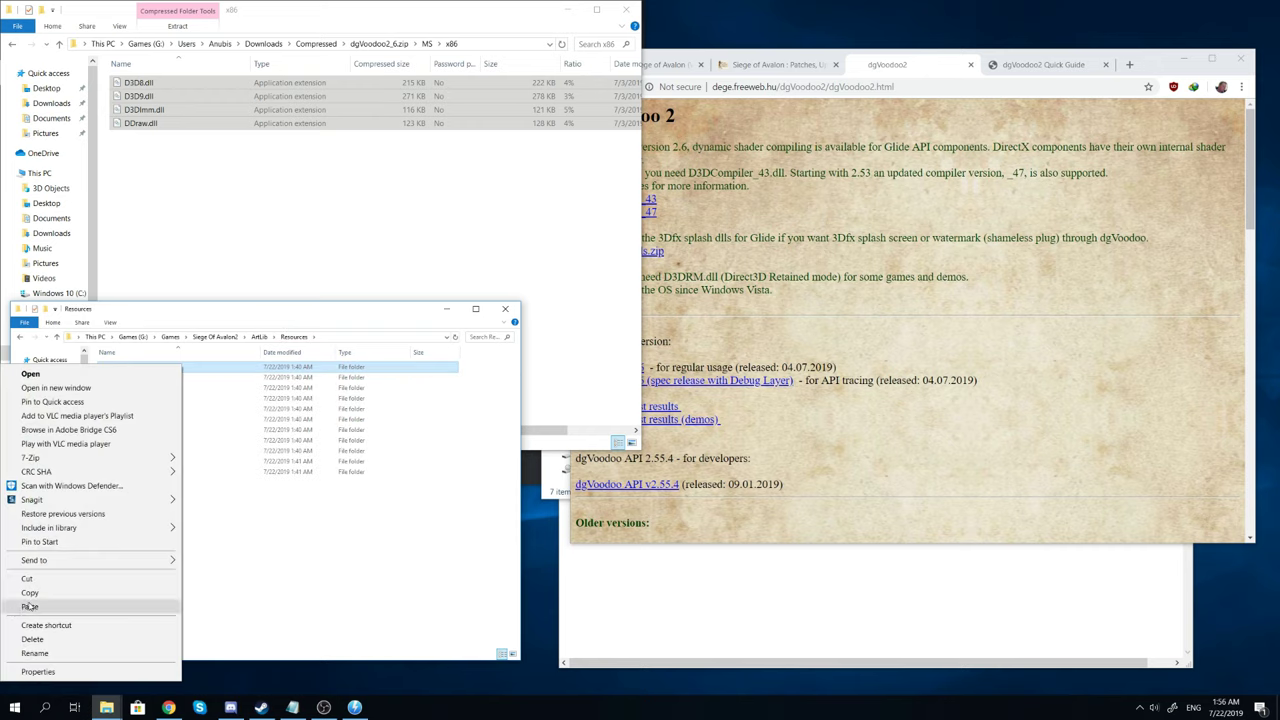
pyautogui.click(46, 595)
pyautogui.click(215, 337)
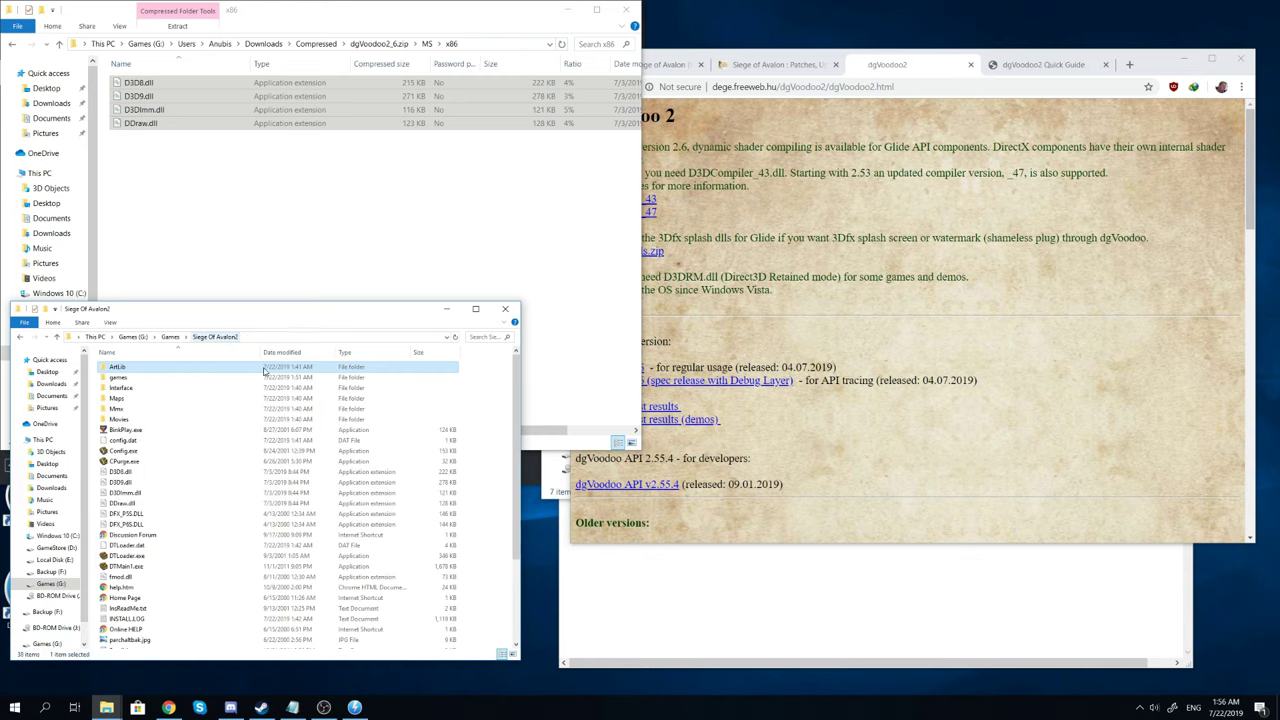
pyautogui.rightClick(481, 421)
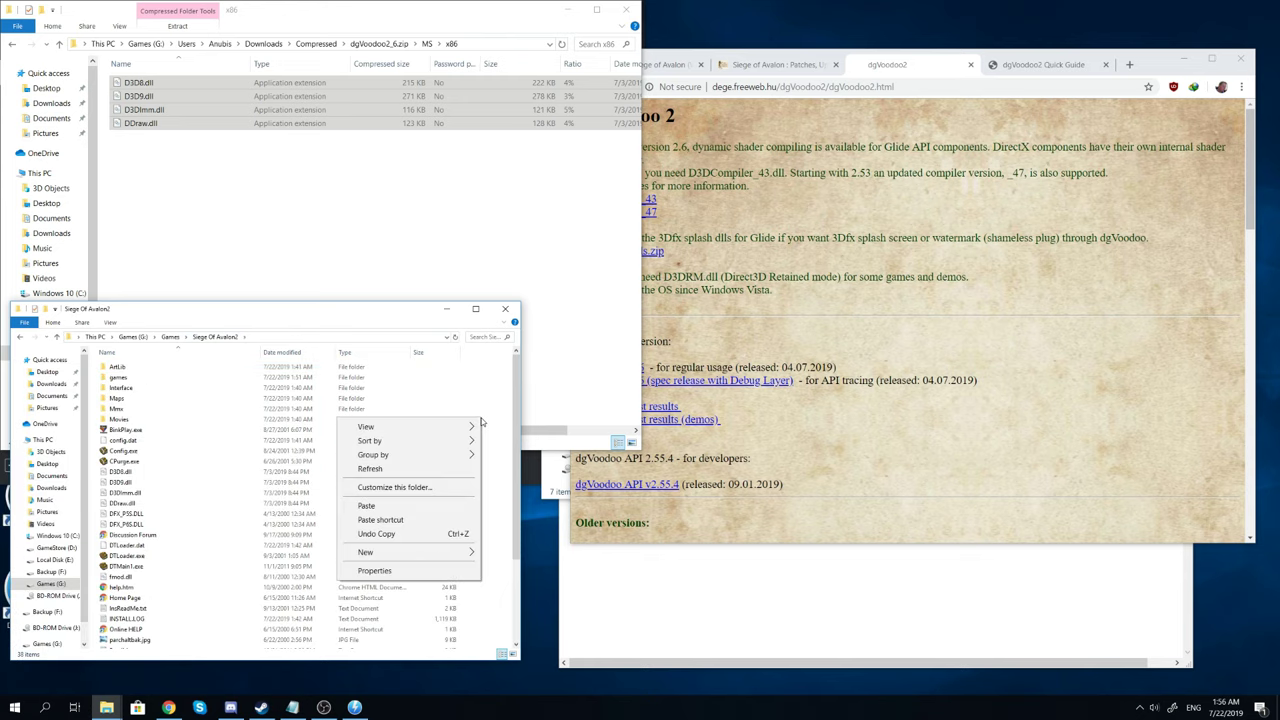
pyautogui.click(411, 509)
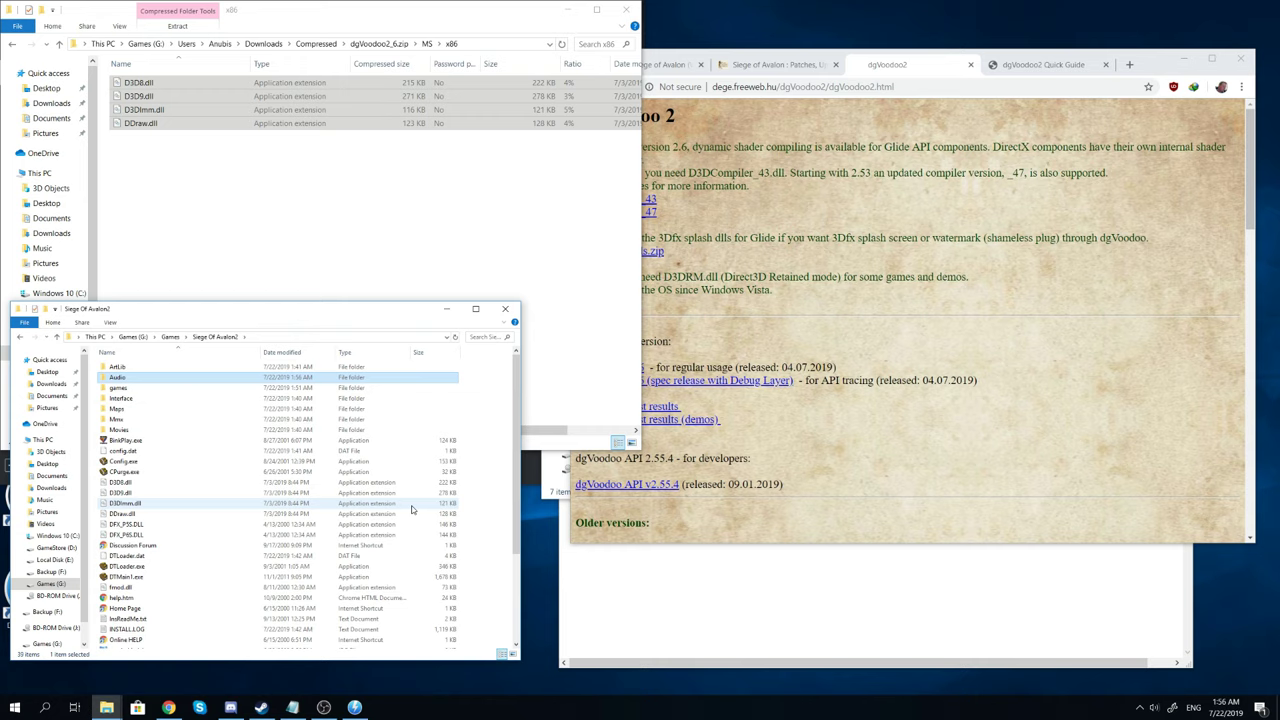
# - Run Config.exe from the Siege Of Avalon2 folder and accept its sound, performance and cache settings
pyautogui.scroll(-3, 405, 458)
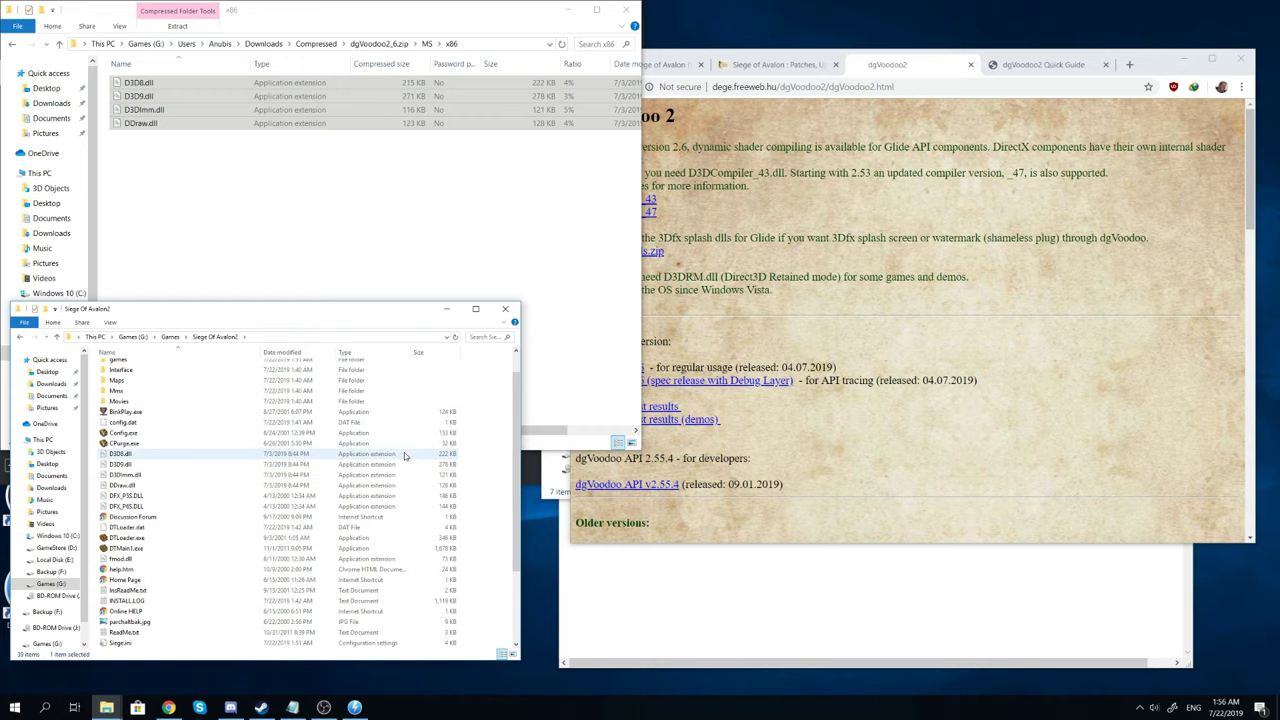
pyautogui.scroll(2, 270, 483)
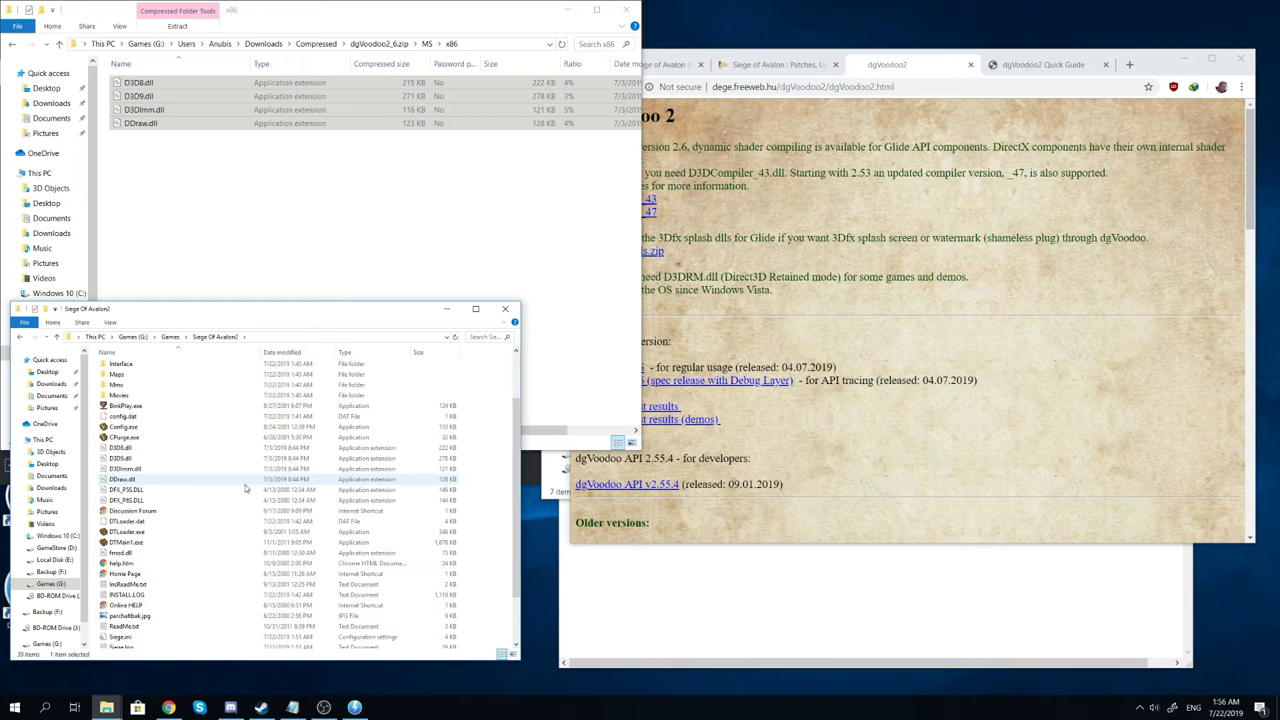
pyautogui.doubleClick(124, 427)
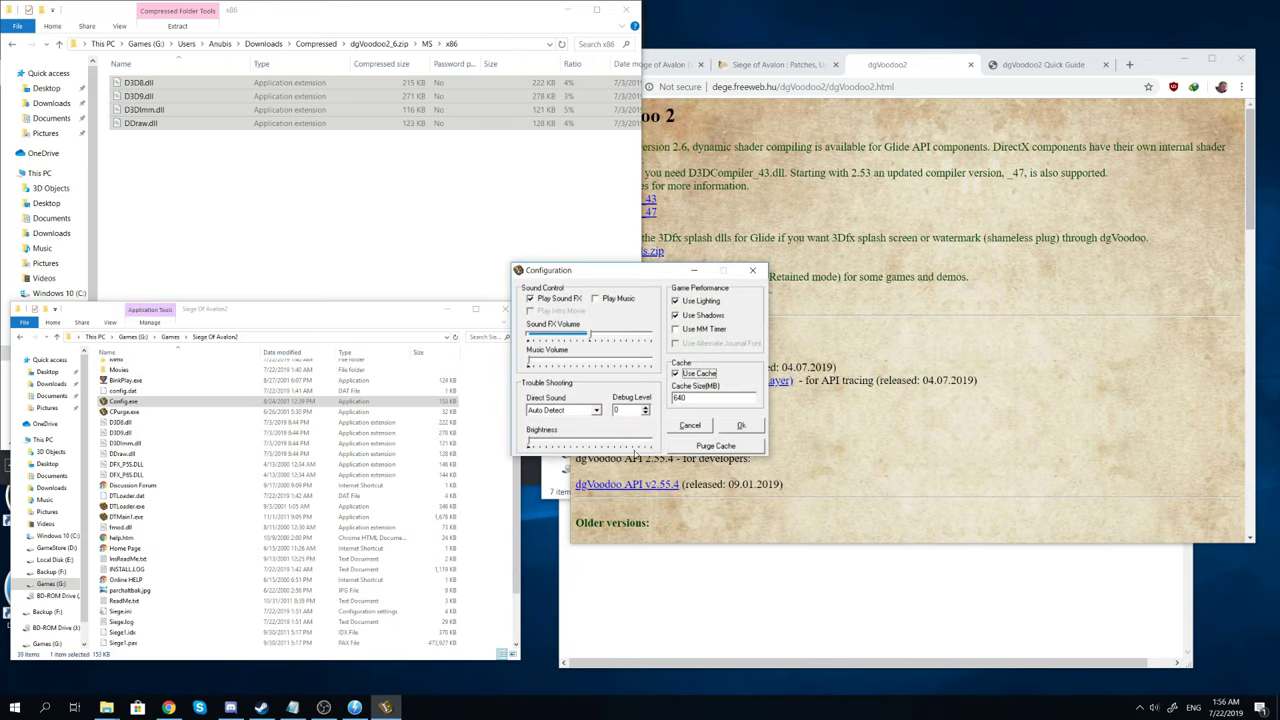
pyautogui.click(741, 426)
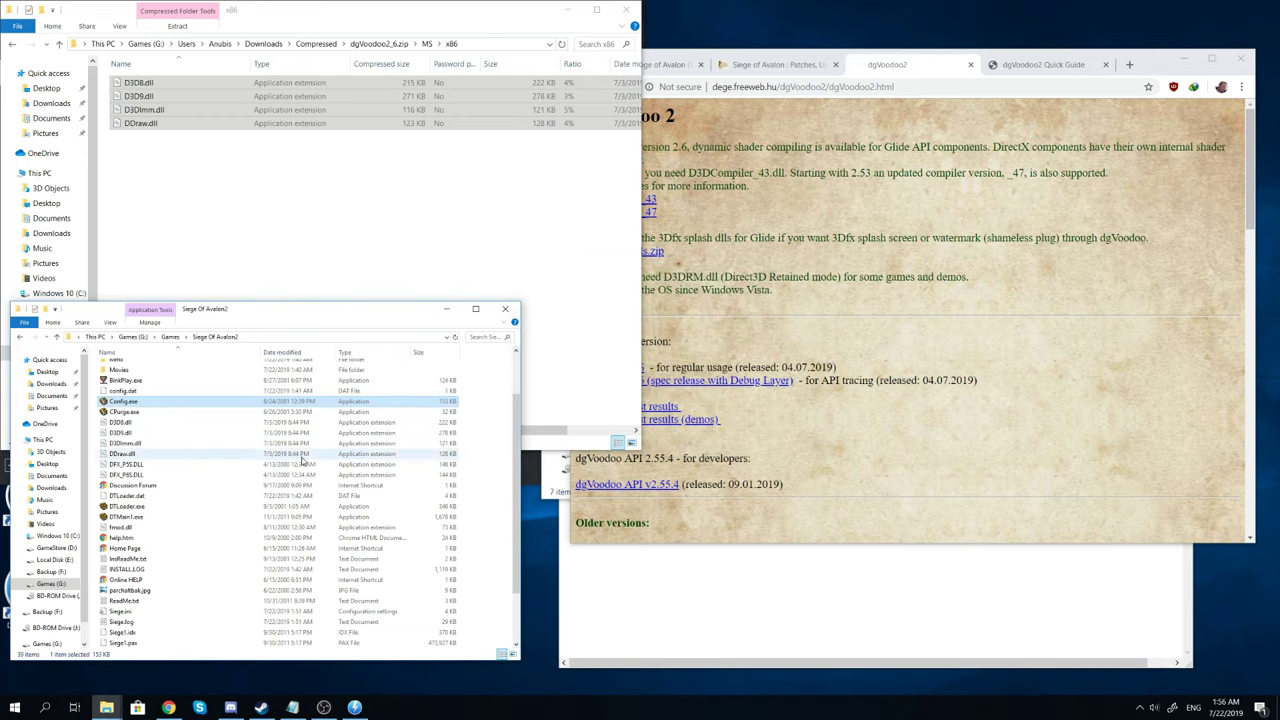
# - Launch the game with DTMain1.exe and start creating a character for a new game
pyautogui.scroll(-2, 300, 460)
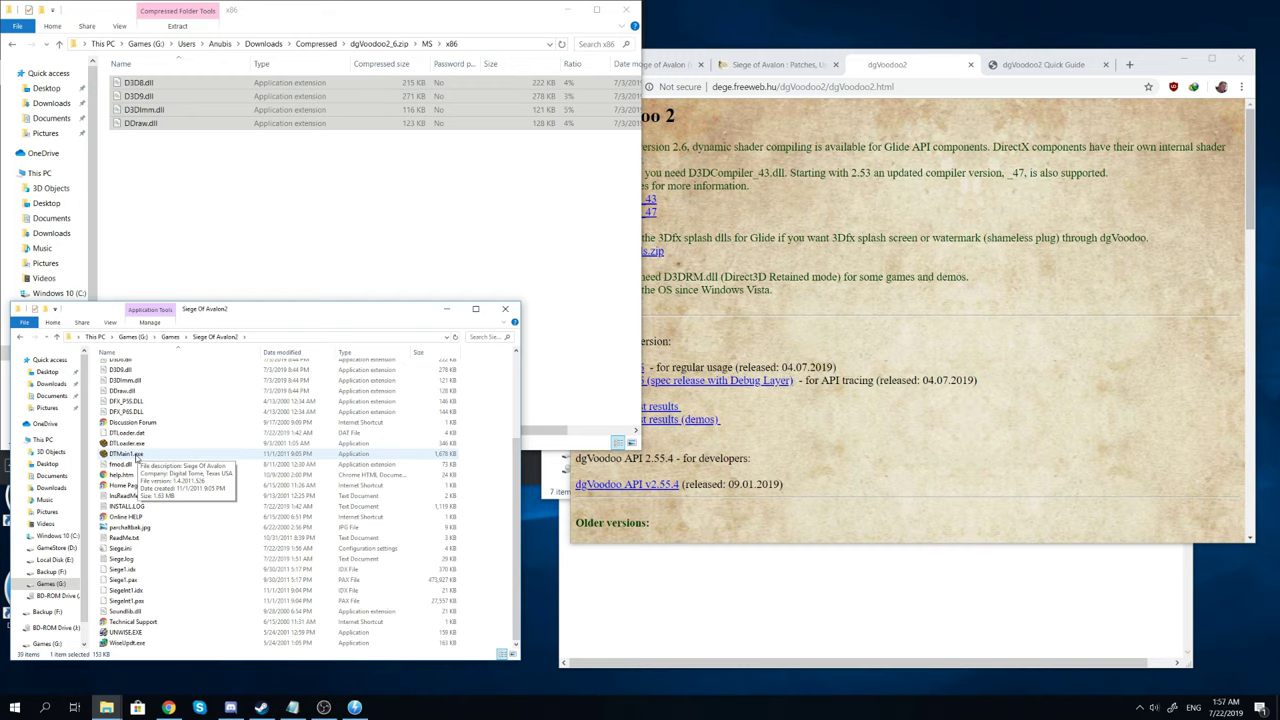
pyautogui.doubleClick(137, 456)
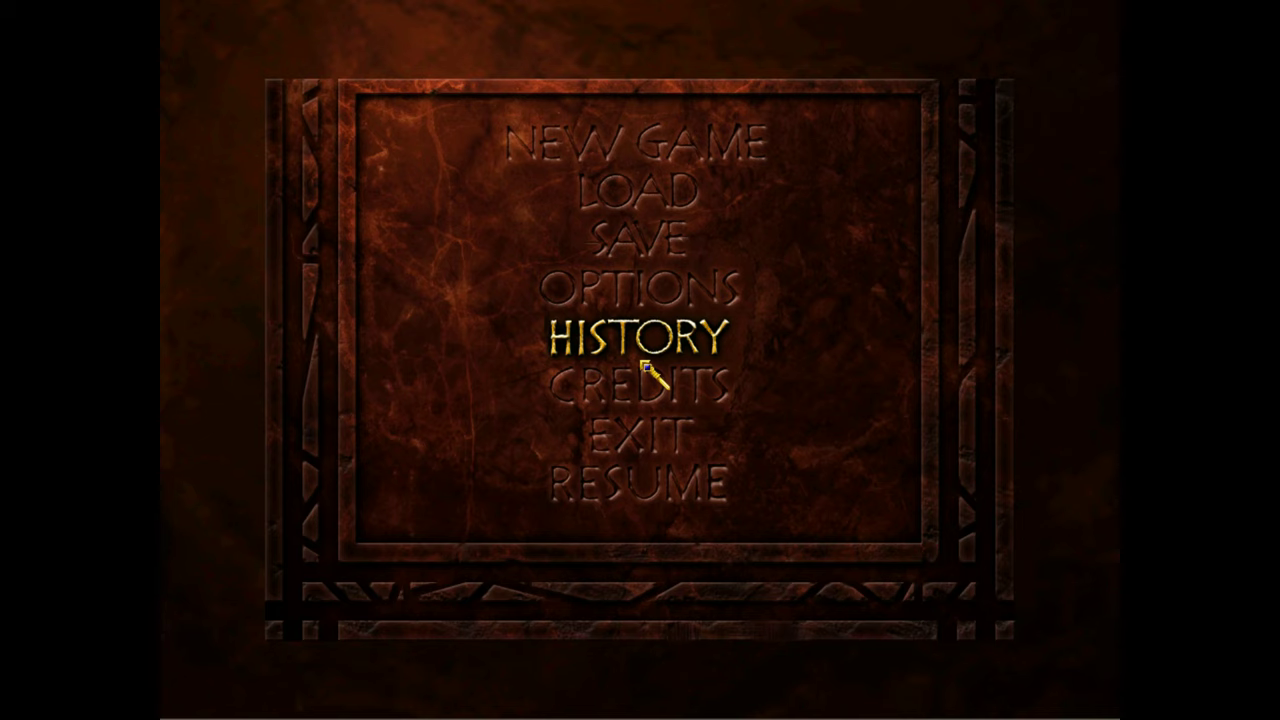
pyautogui.click(712, 145)
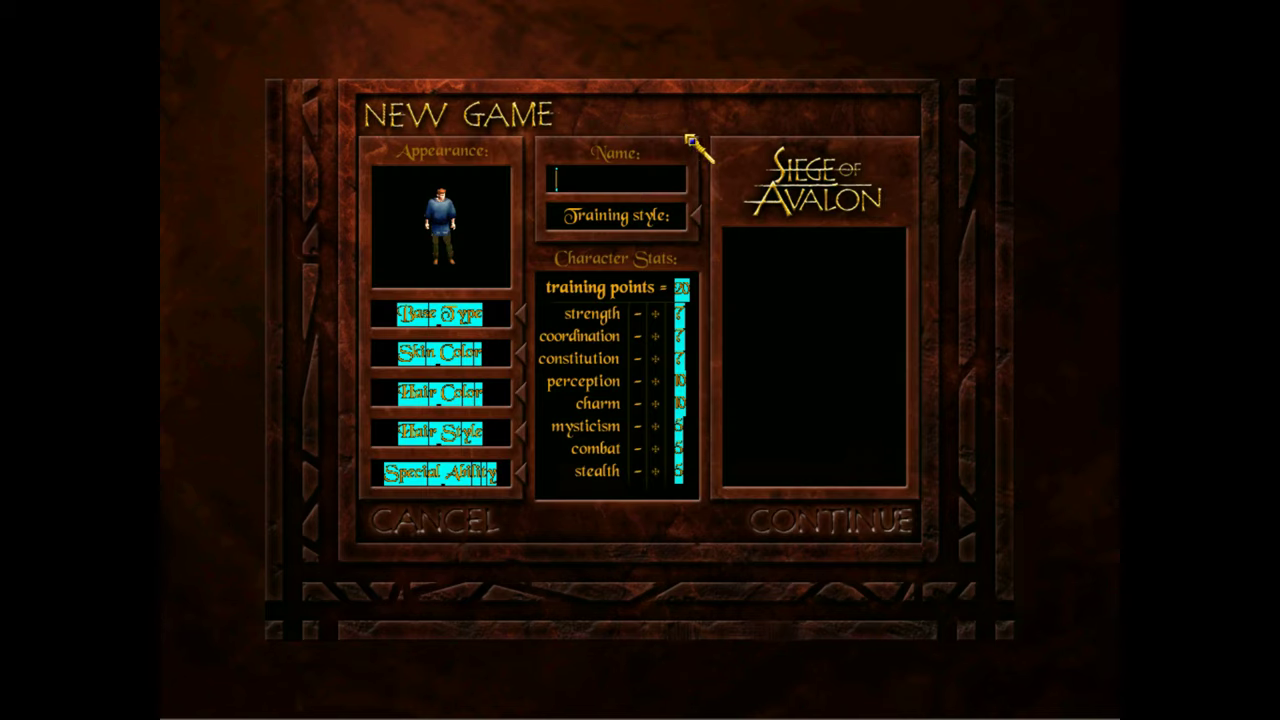
# - Look through the base type, skin color and special ability choices for the new character
pyautogui.click(491, 317)
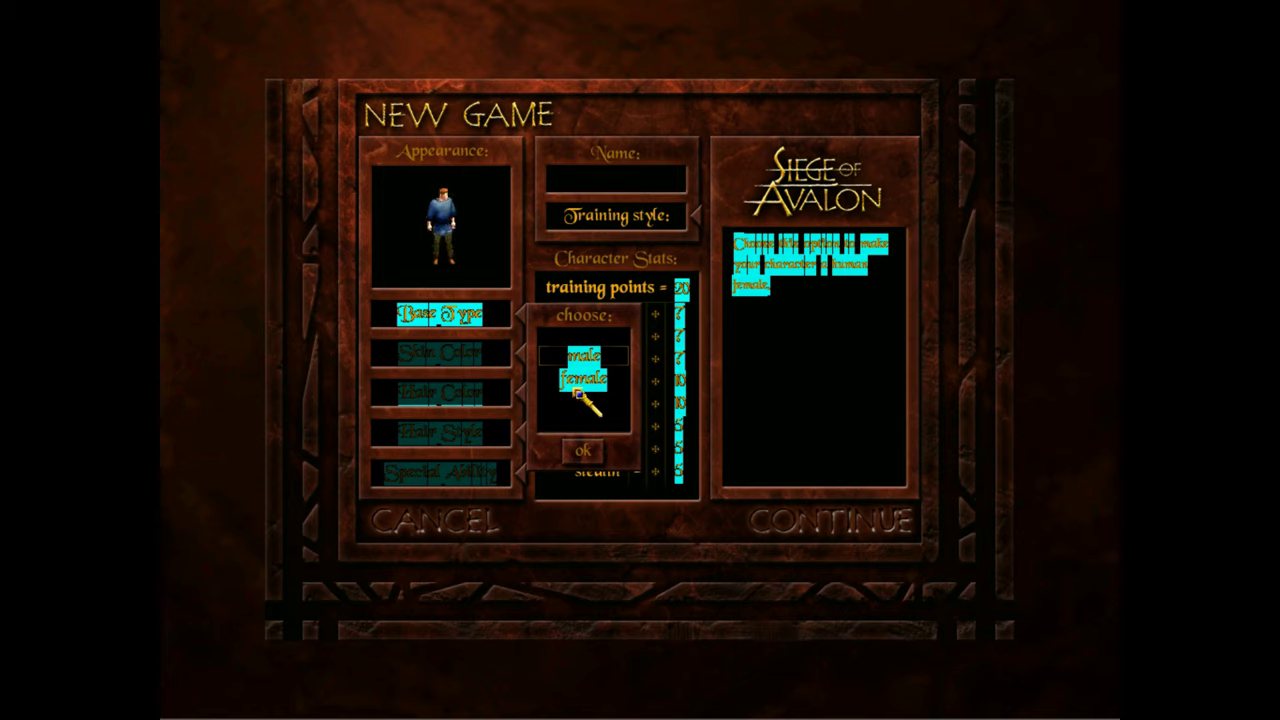
pyautogui.click(584, 454)
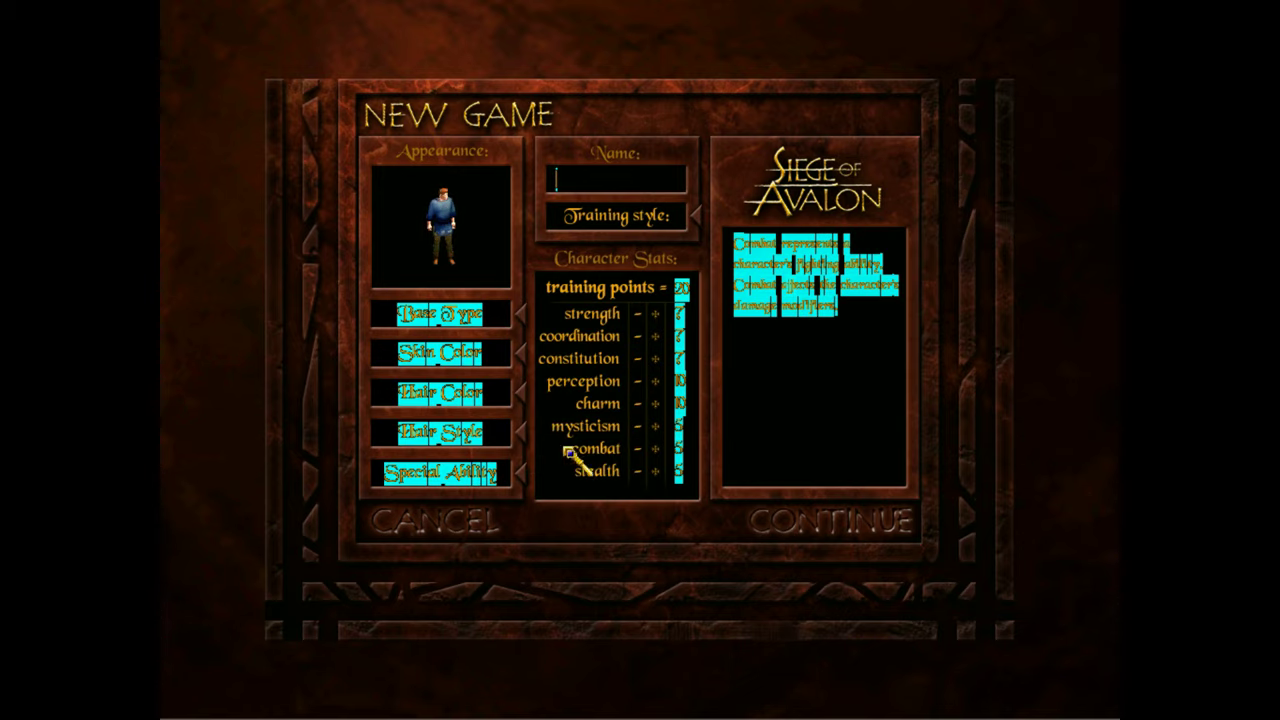
pyautogui.click(468, 366)
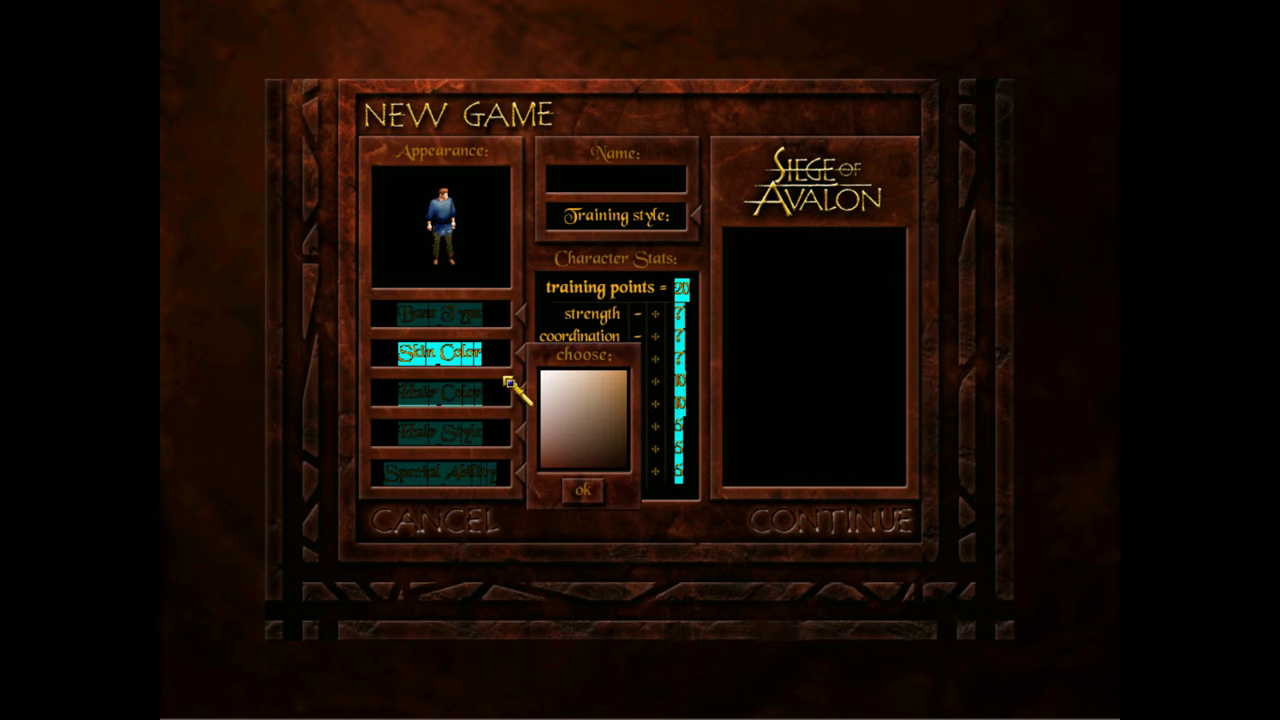
pyautogui.click(584, 489)
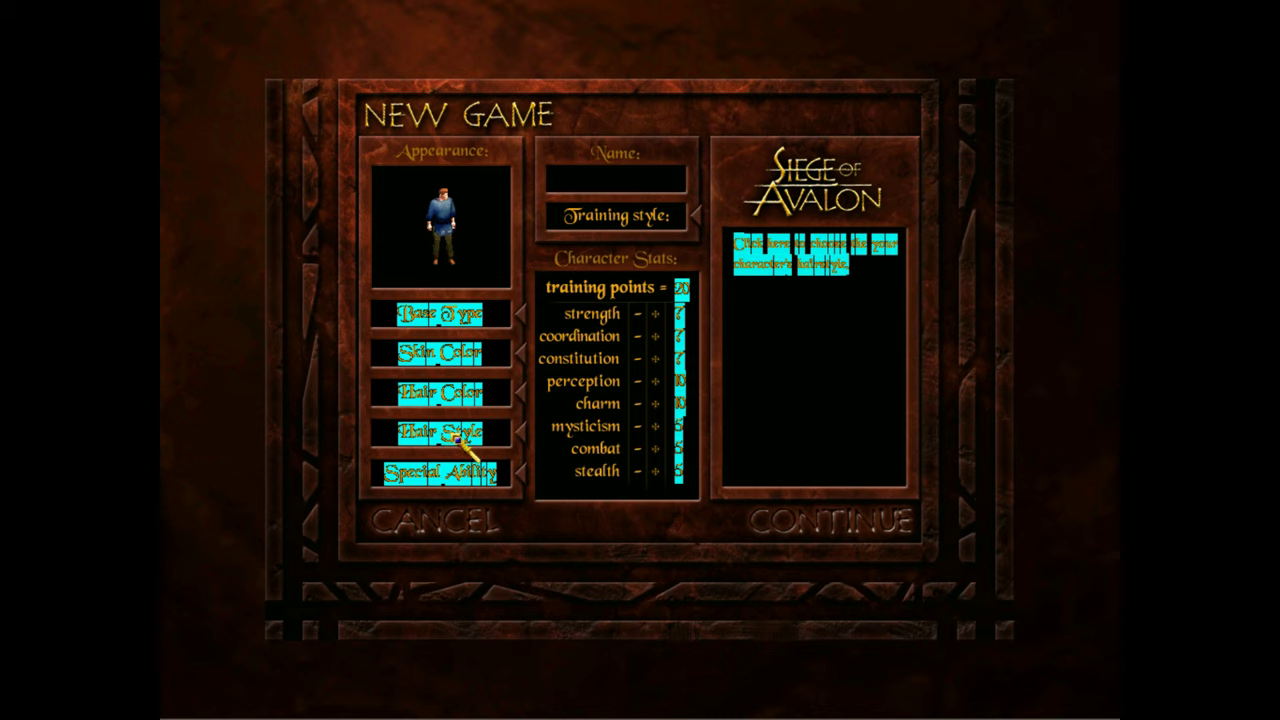
pyautogui.click(450, 478)
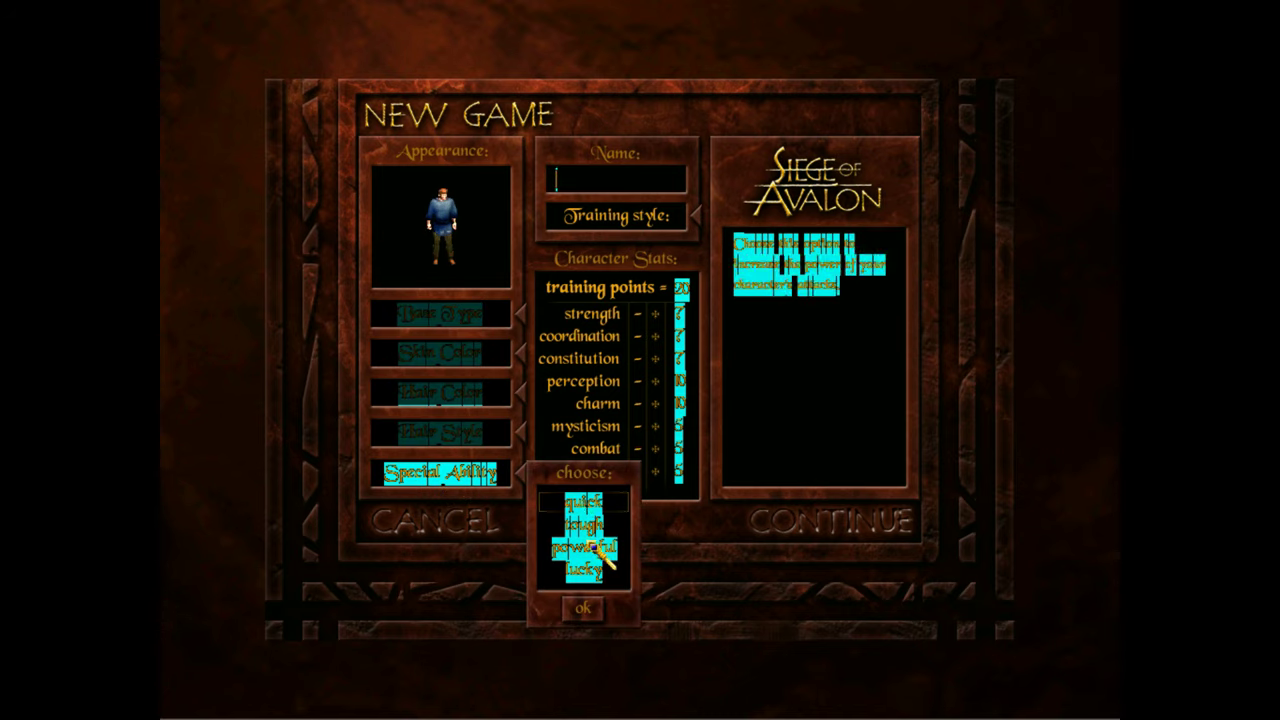
pyautogui.click(583, 607)
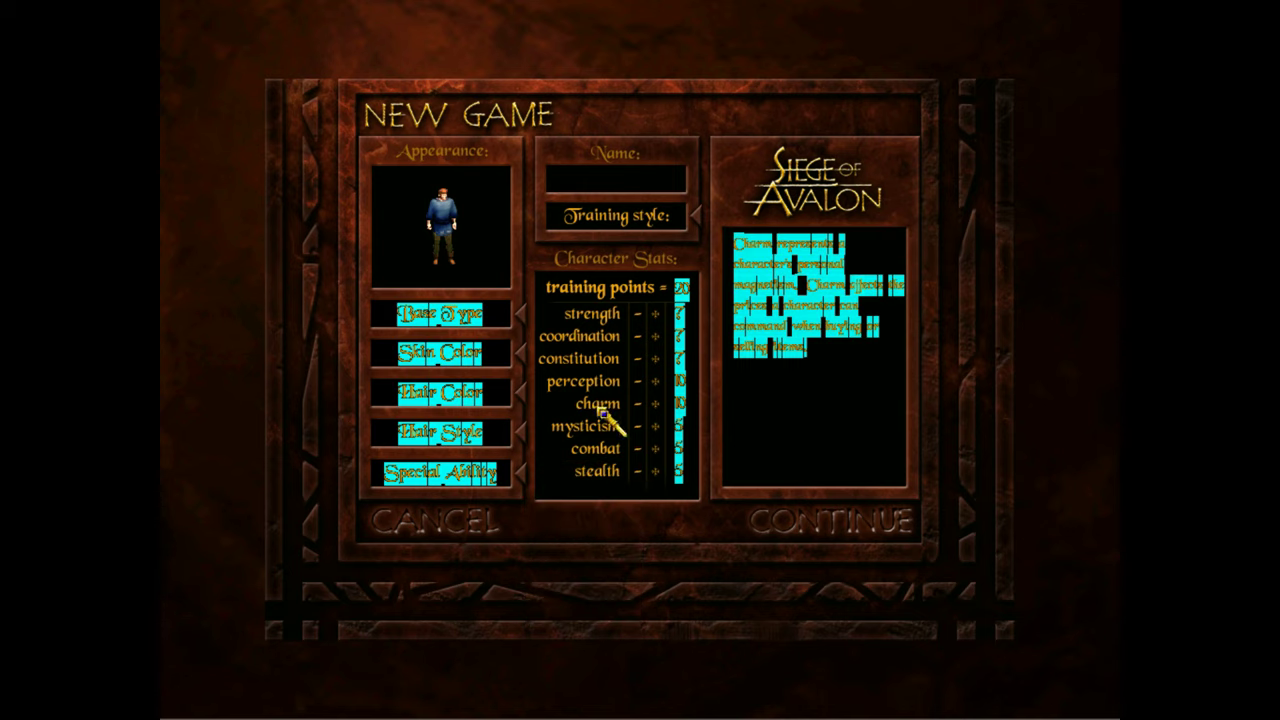
# - Add training points to raise the character's strength to 10 and choose the Fighter training style
pyautogui.click(656, 314)
pyautogui.click(656, 314)
pyautogui.click(656, 314)
pyautogui.click(672, 216)
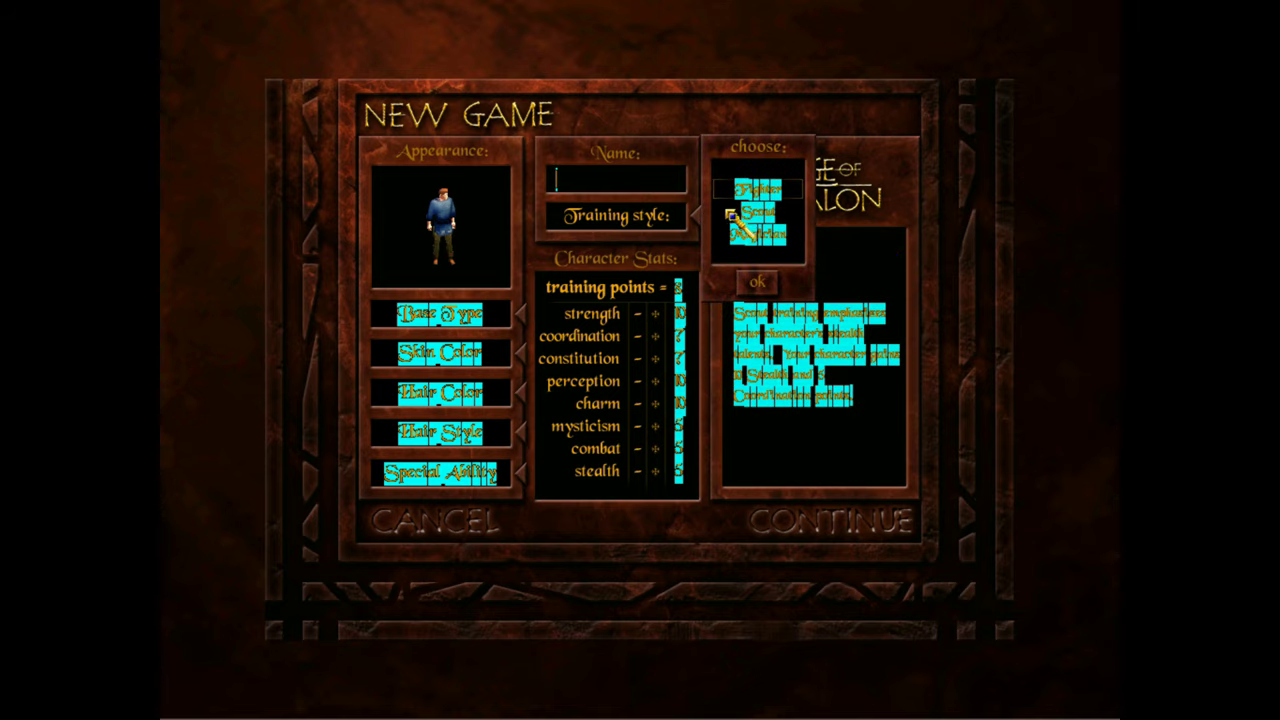
pyautogui.click(757, 192)
# - Enter the character's name and spend the remaining training points on combat
pyautogui.click(586, 188)
pyautogui.write('Greg')
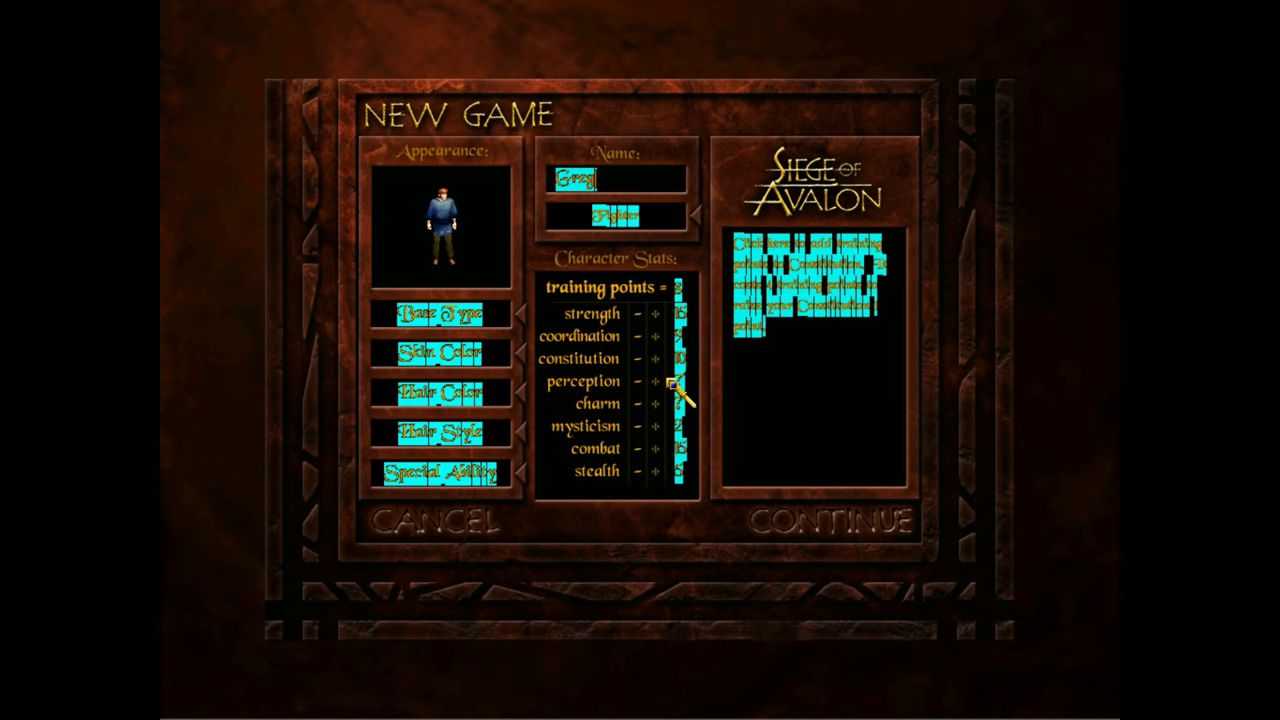
pyautogui.click(655, 450)
pyautogui.moveTo(654, 337)
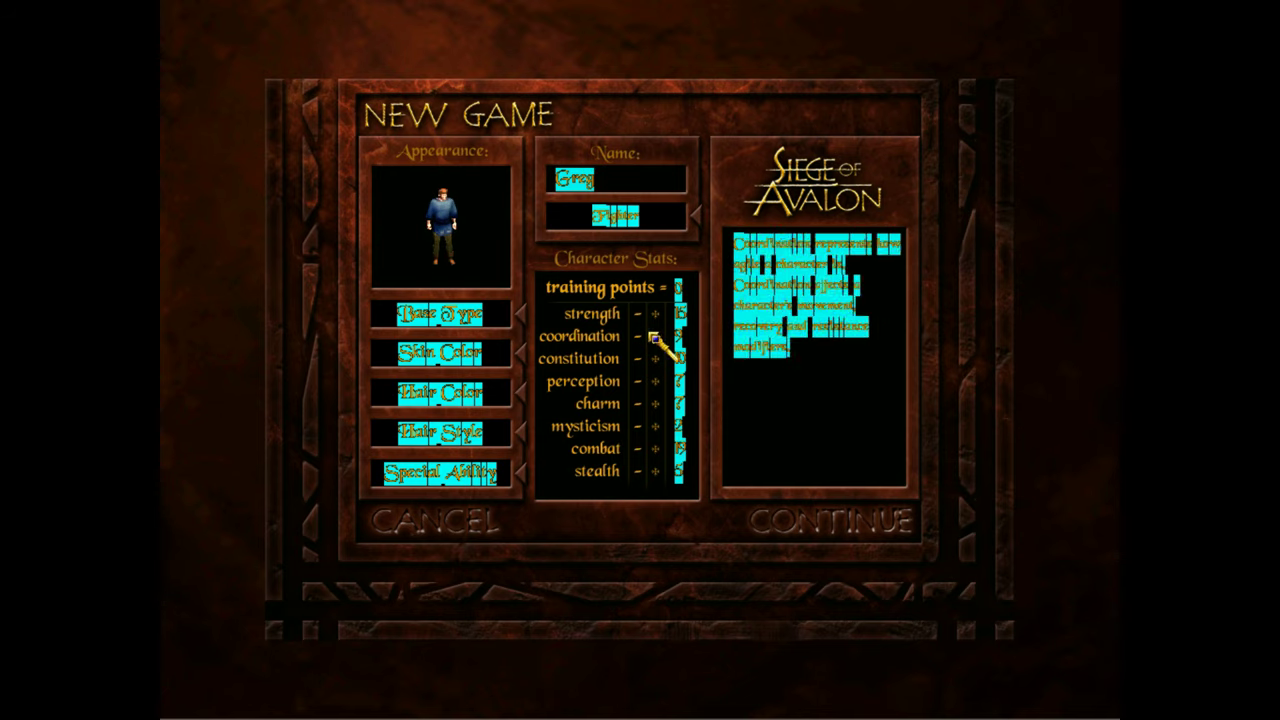
# - Continue with the finished character, turn to the second spread of the opening journal and leave it
pyautogui.click(886, 529)
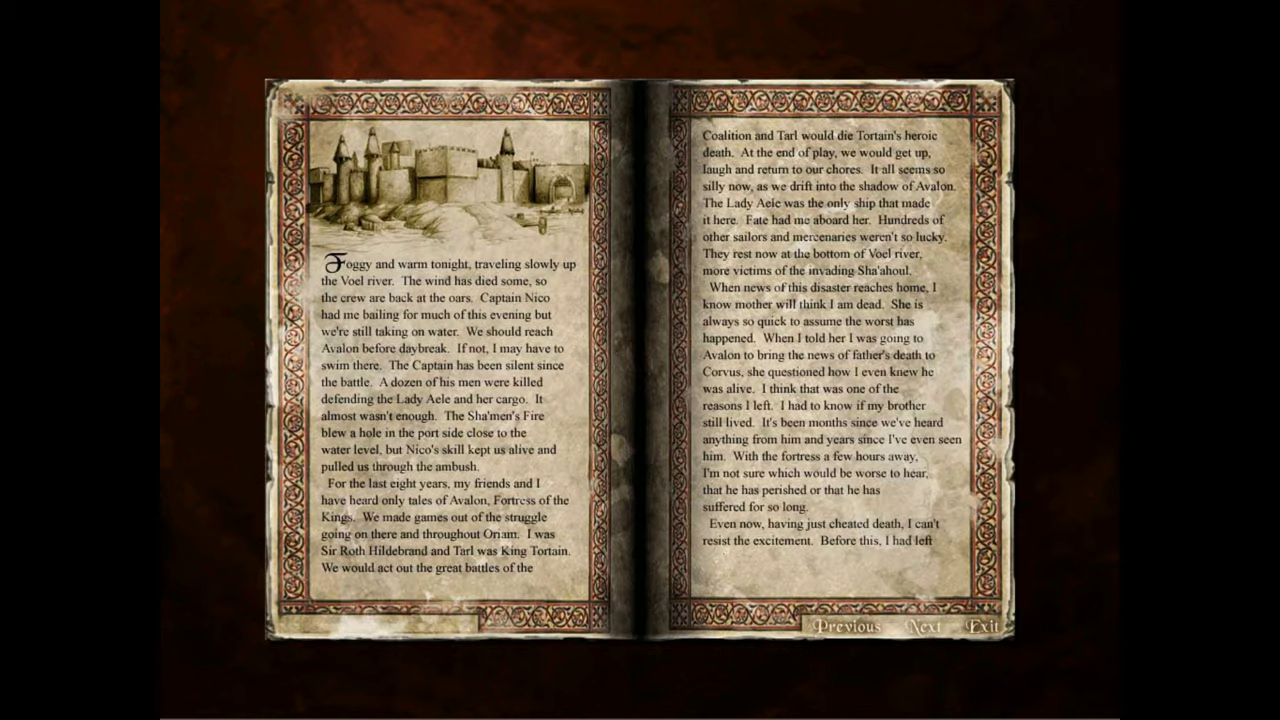
pyautogui.click(926, 627)
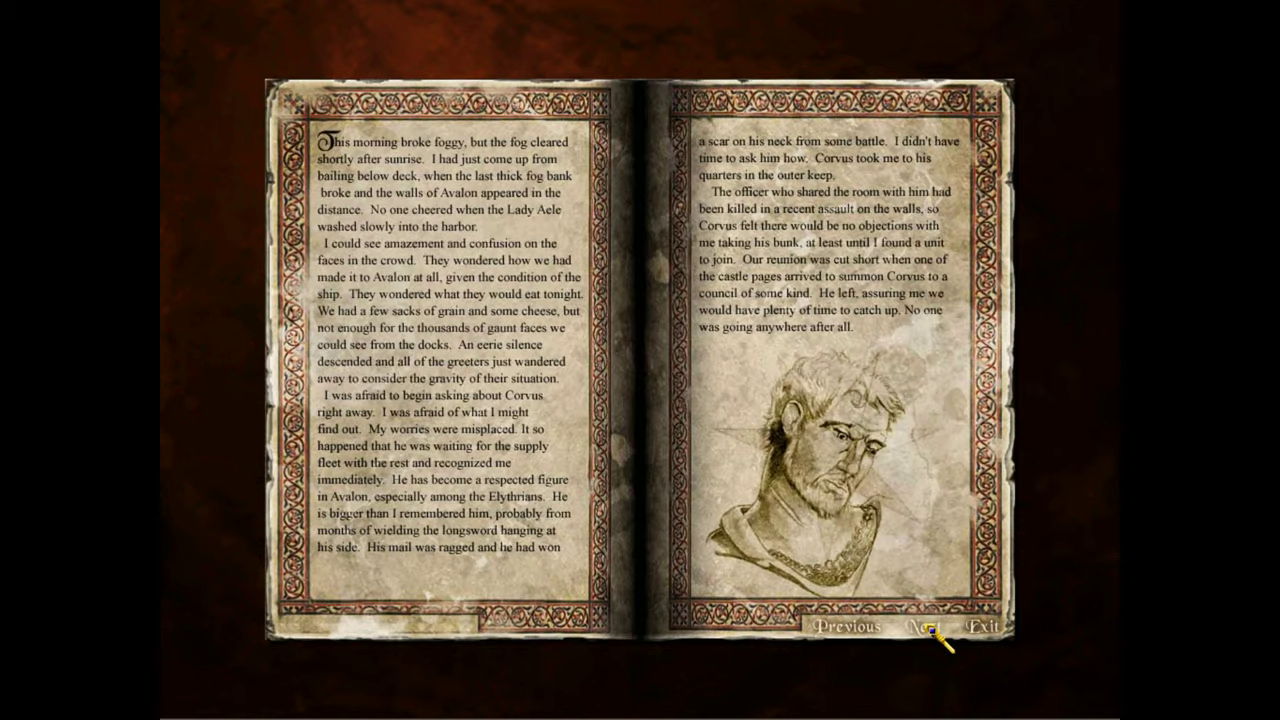
pyautogui.click(985, 630)
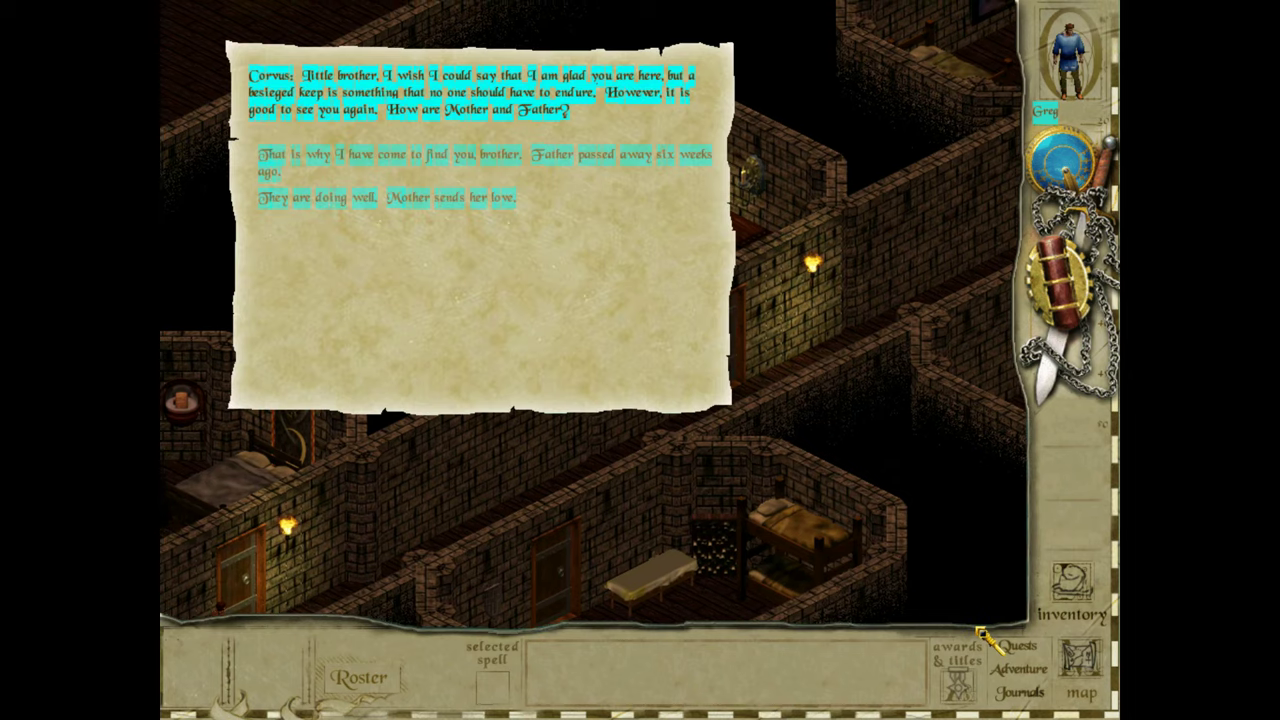
# - Choose replies to Corvus through the opening conversation and finish the talk with the passer-by in the corridor
pyautogui.click(389, 171)
pyautogui.click(390, 232)
pyautogui.click(382, 182)
pyautogui.click(389, 190)
pyautogui.click(395, 204)
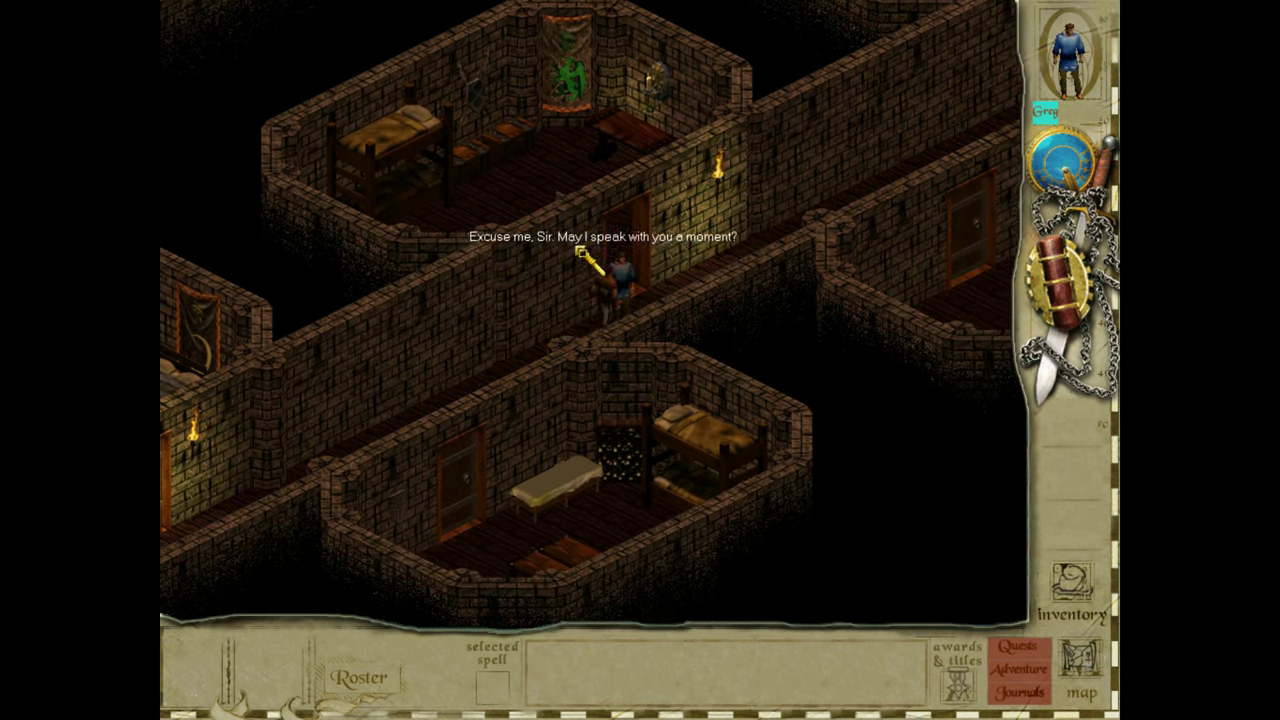
pyautogui.click(325, 206)
pyautogui.click(320, 178)
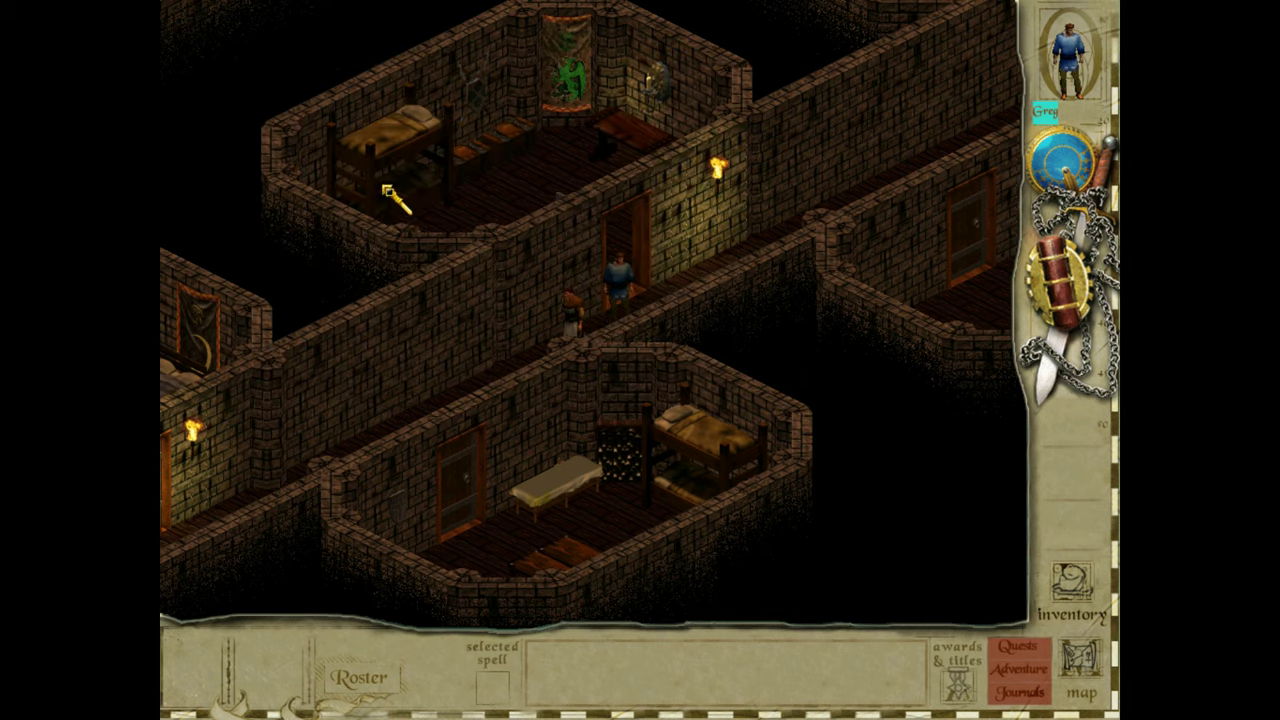
# - Open the chest, take the Worn Broad Sword into the character's inventory and return to the game
pyautogui.click(757, 257)
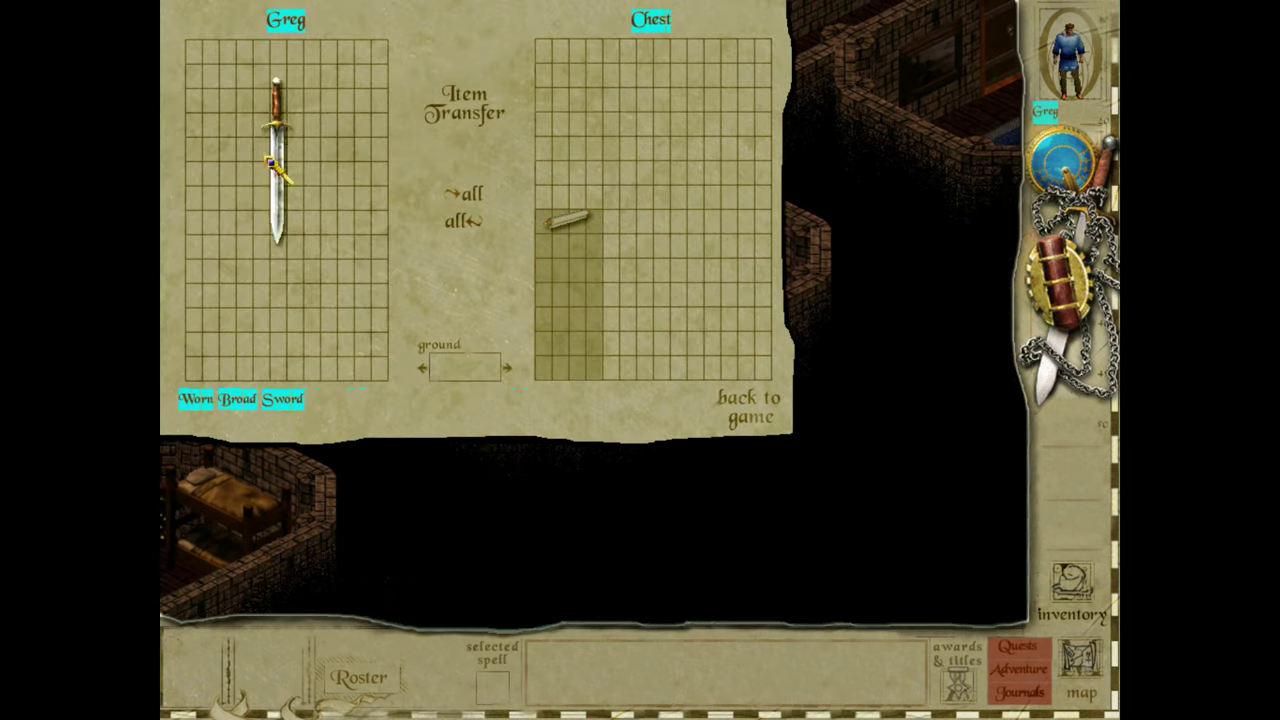
pyautogui.click(207, 127)
pyautogui.click(740, 410)
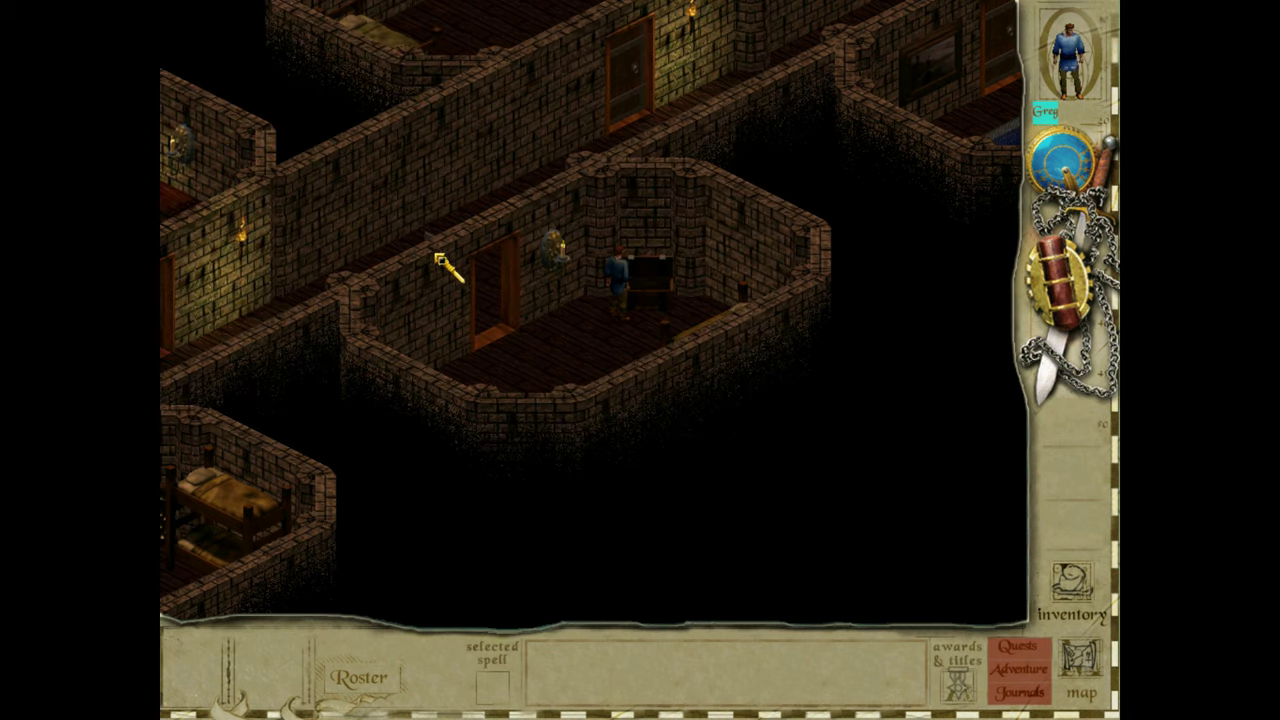
# - Check the character's inventory and walk him along the corridor to the hall by the round stairwell
pyautogui.click(600, 292)
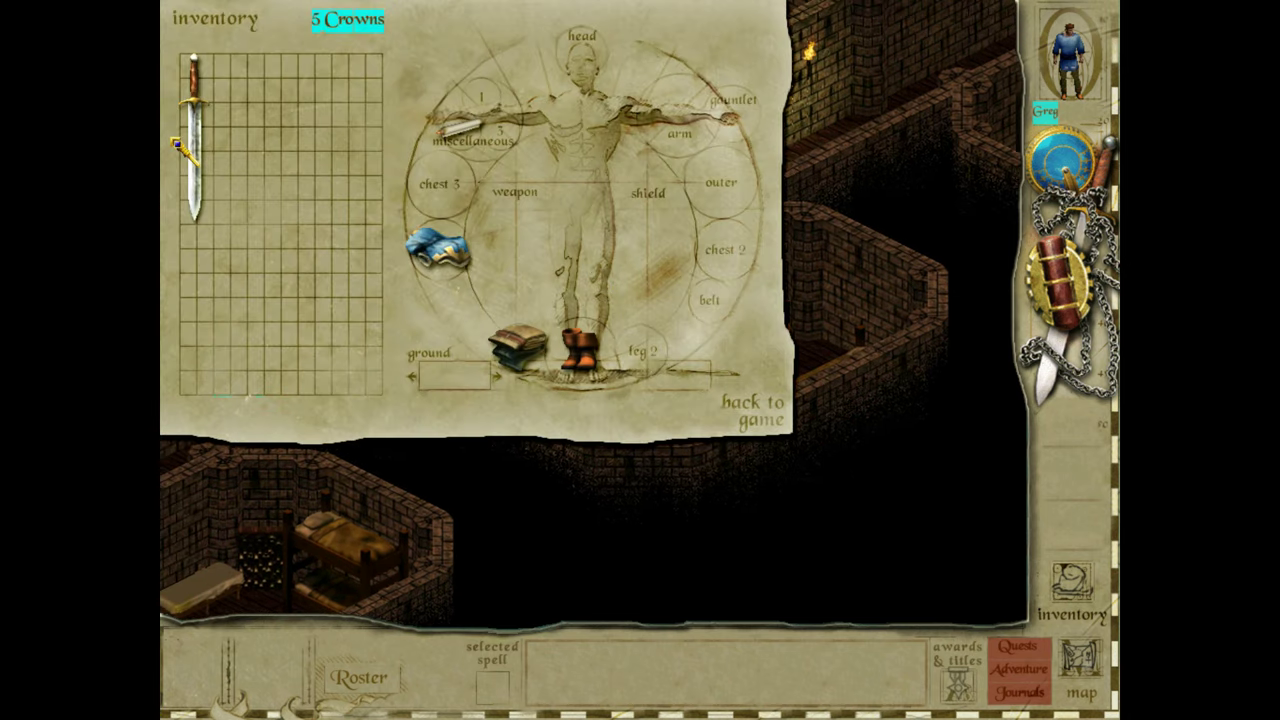
pyautogui.click(793, 407)
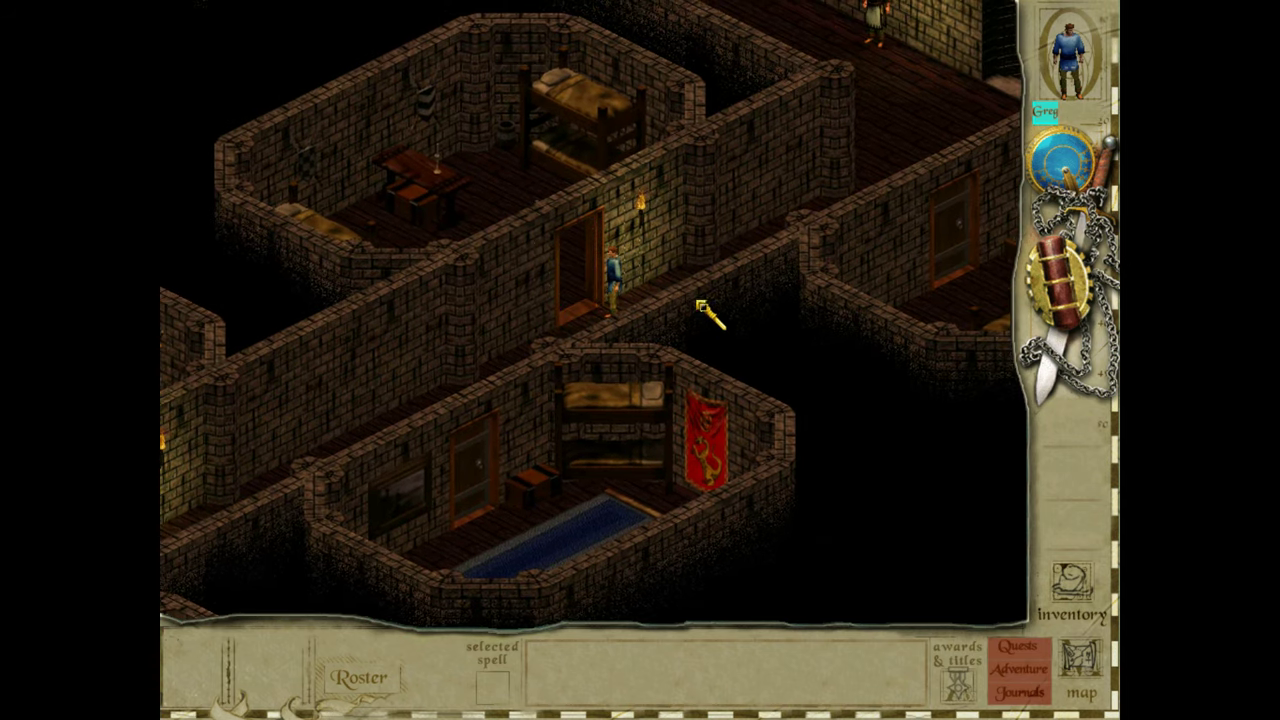
pyautogui.click(831, 217)
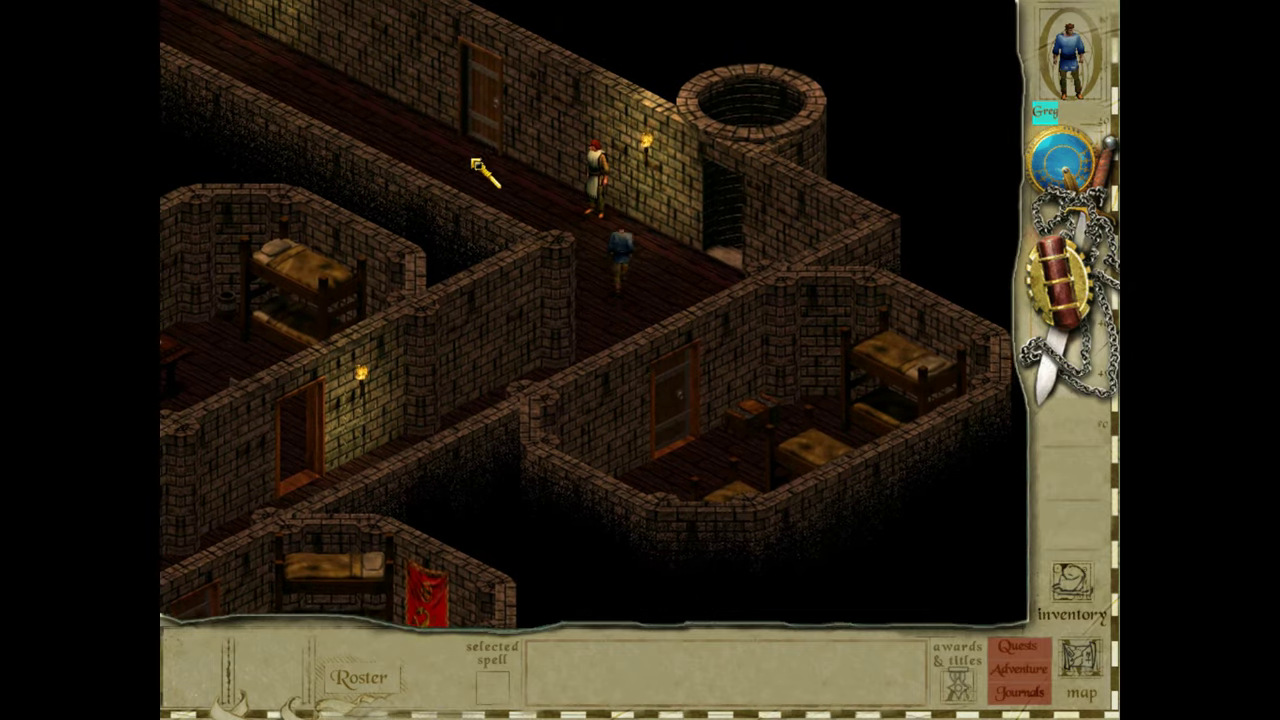